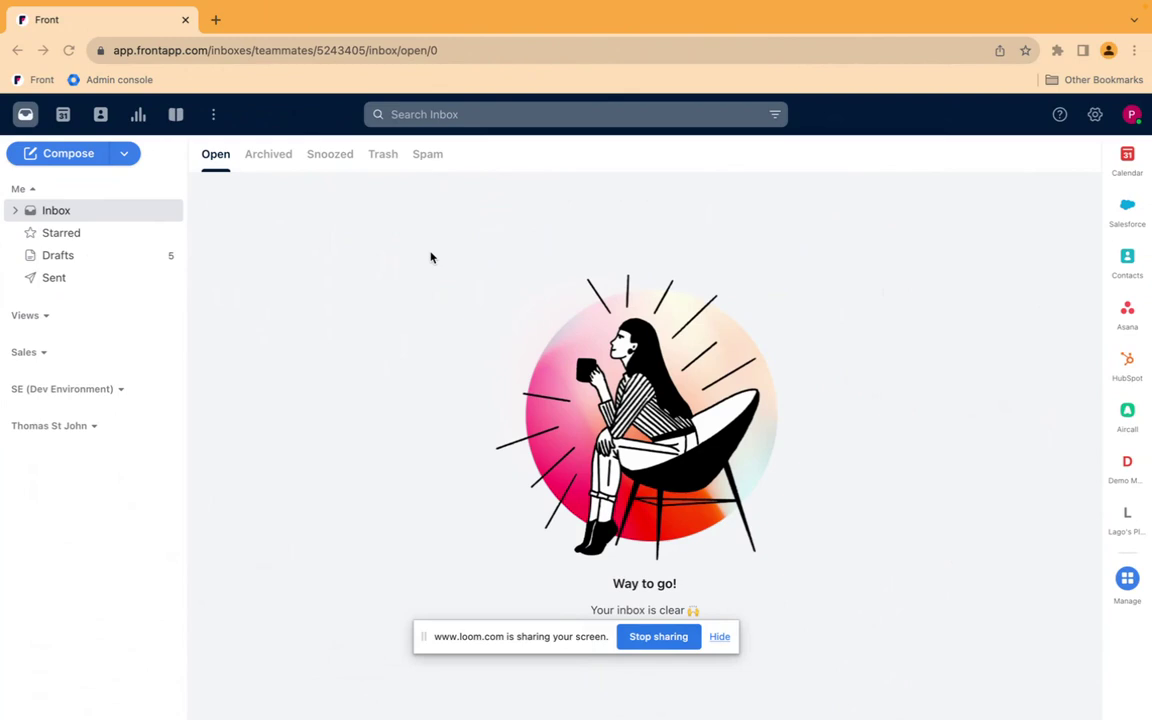
# From Settings > Channels, start connecting a new channel to see the Email channel options.
pyautogui.click(1095, 117)
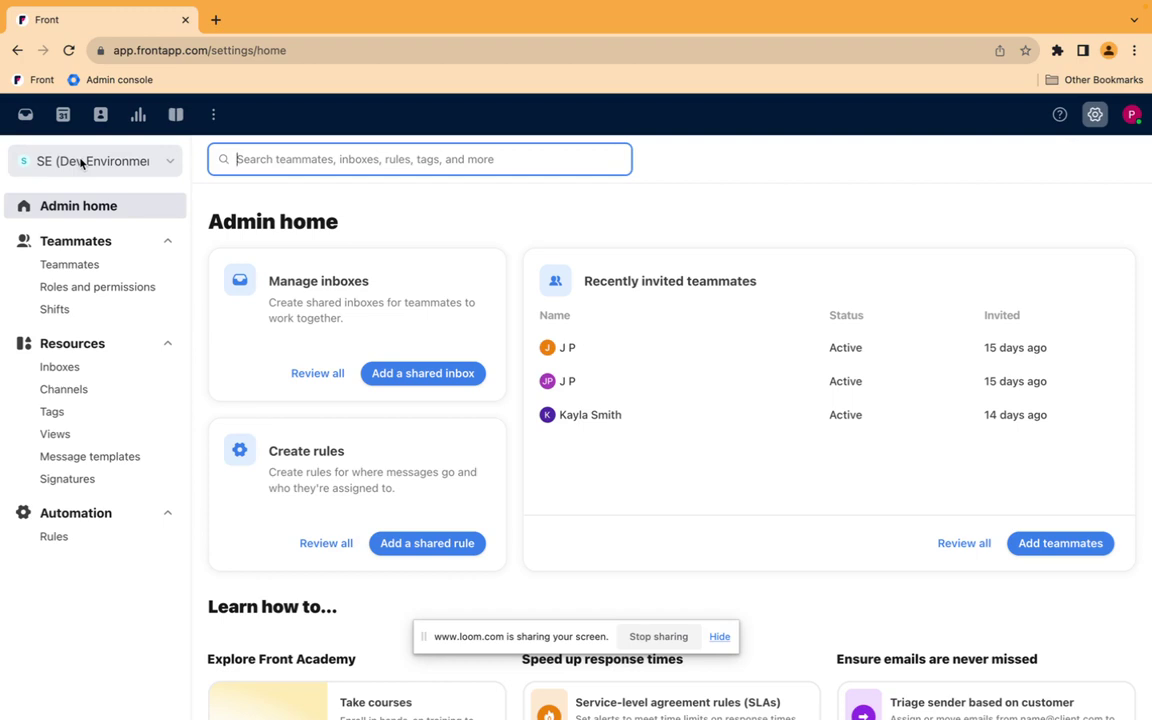
pyautogui.click(87, 391)
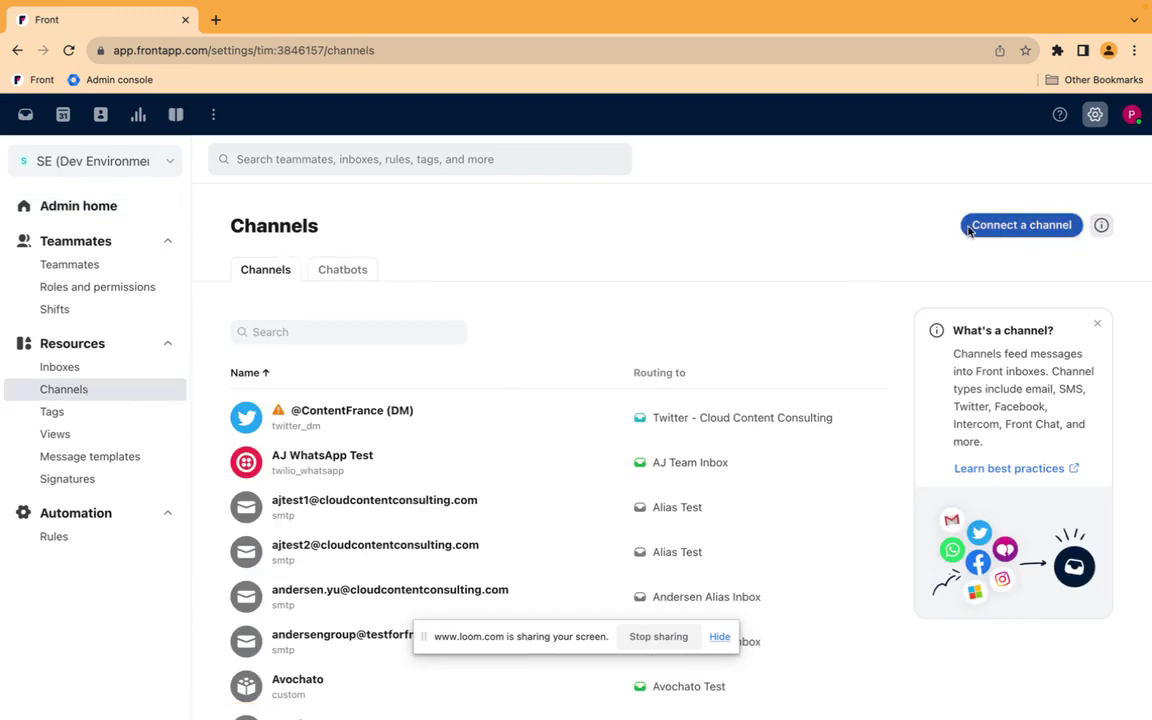
pyautogui.click(1018, 225)
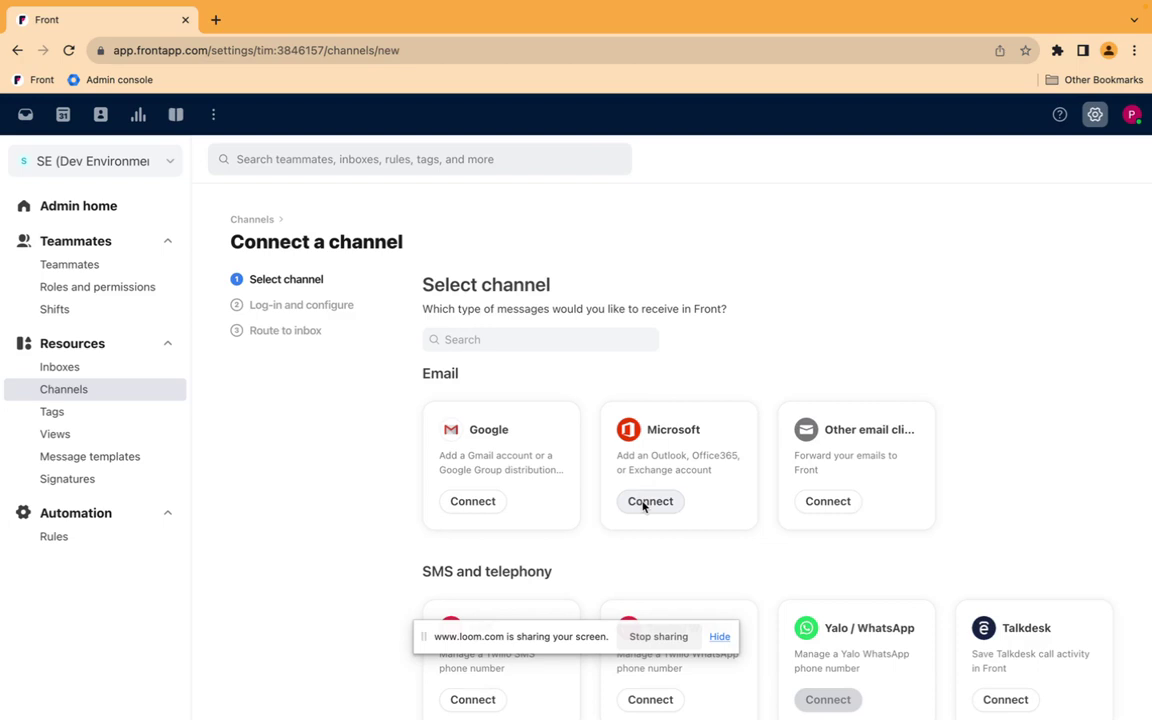
# Choose Microsoft Office365 (Exchange Online) with the Distribution Group or Microsoft 365 Group account type.
pyautogui.click(643, 504)
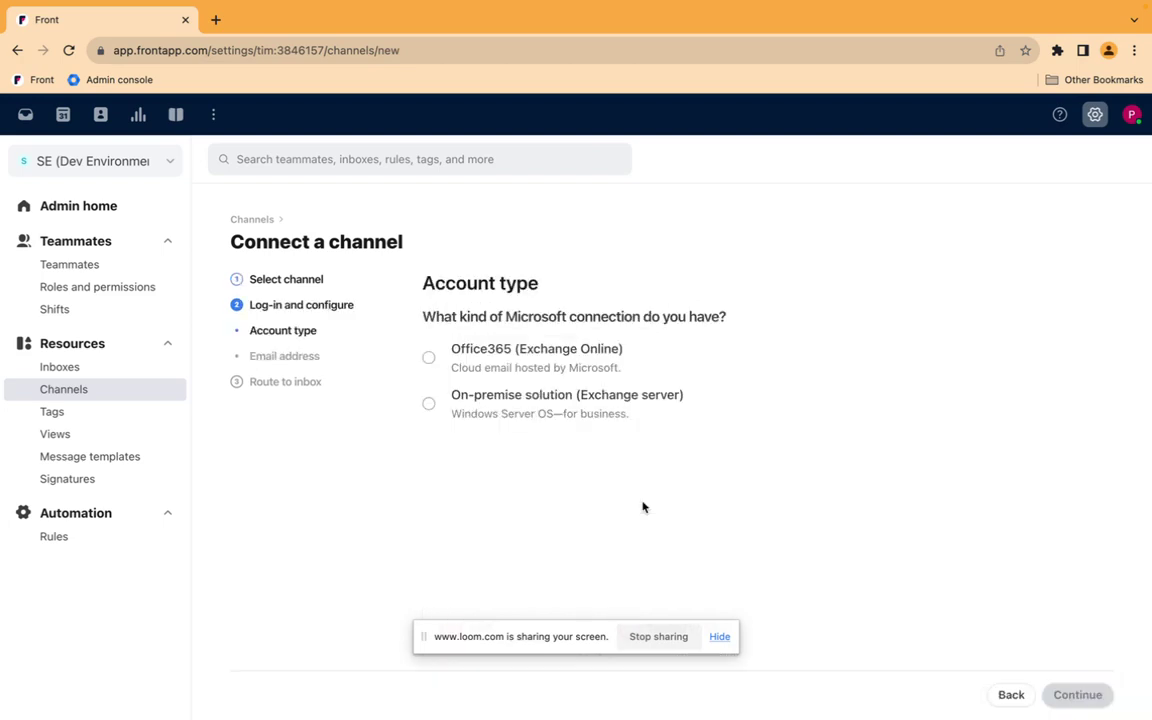
pyautogui.click(429, 359)
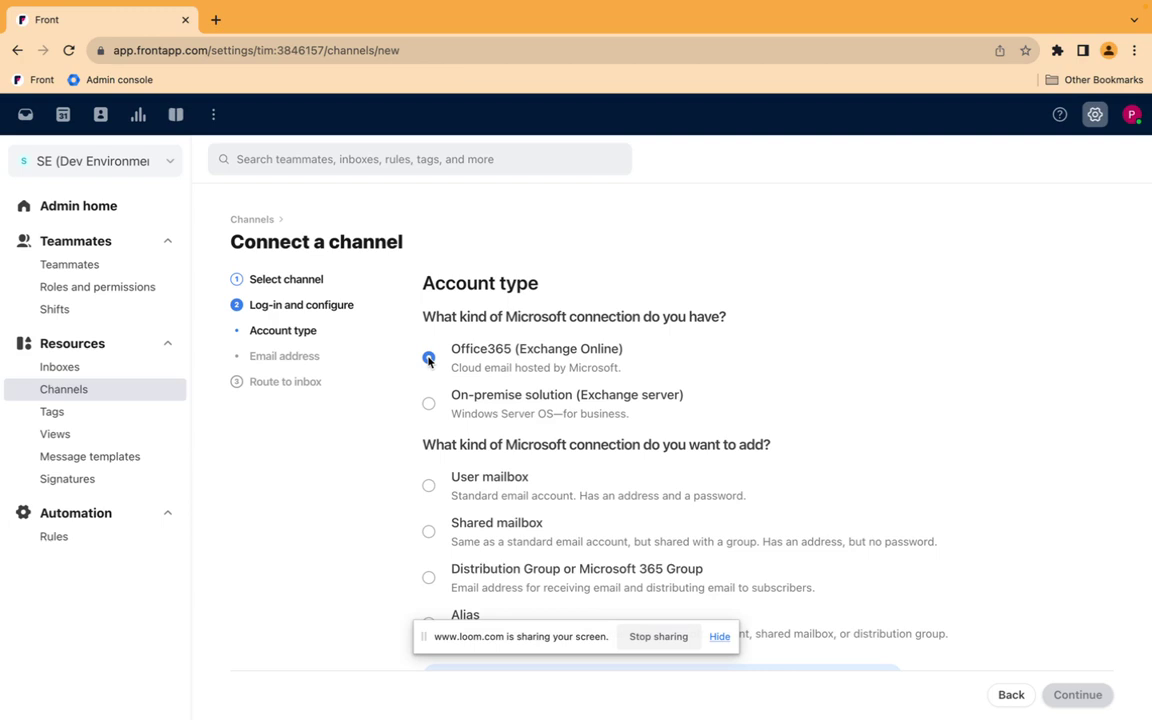
pyautogui.scroll(-2, 429, 359)
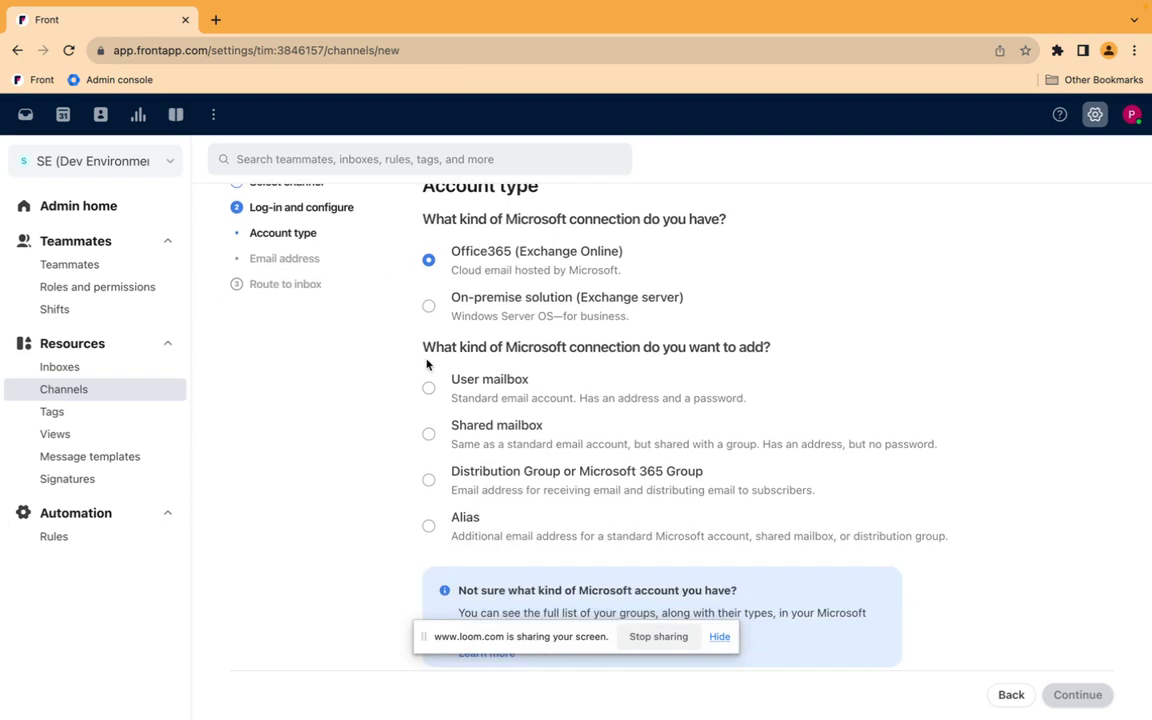
pyautogui.click(428, 481)
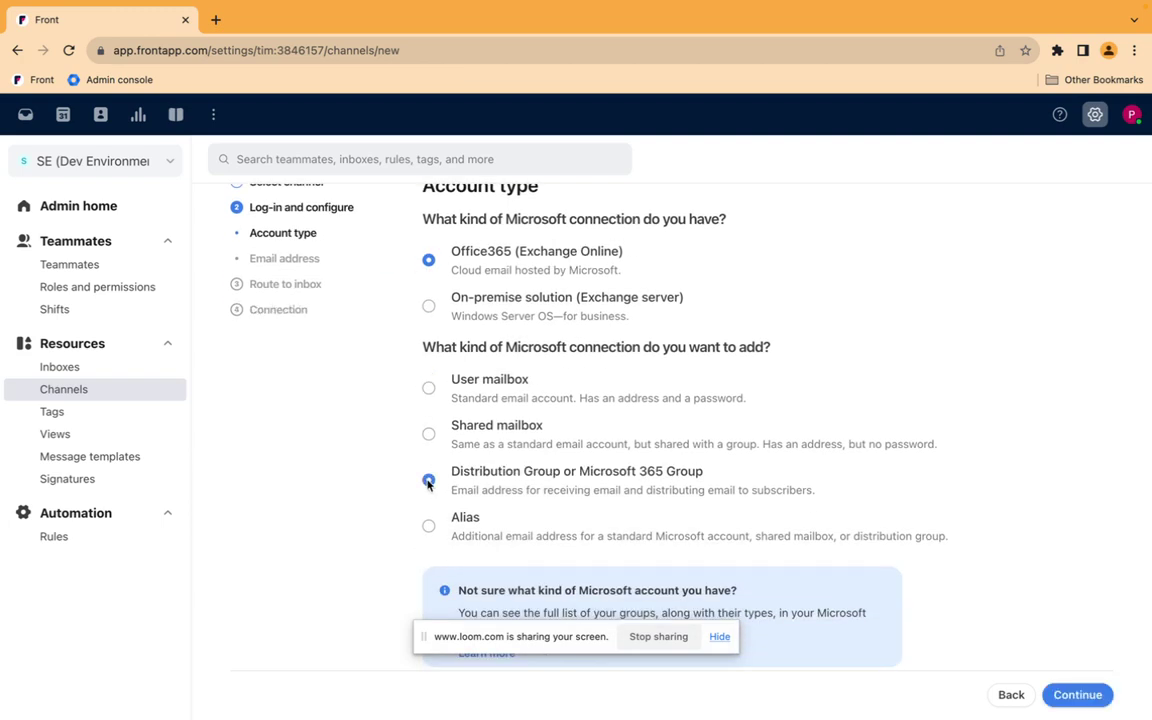
pyautogui.click(1063, 701)
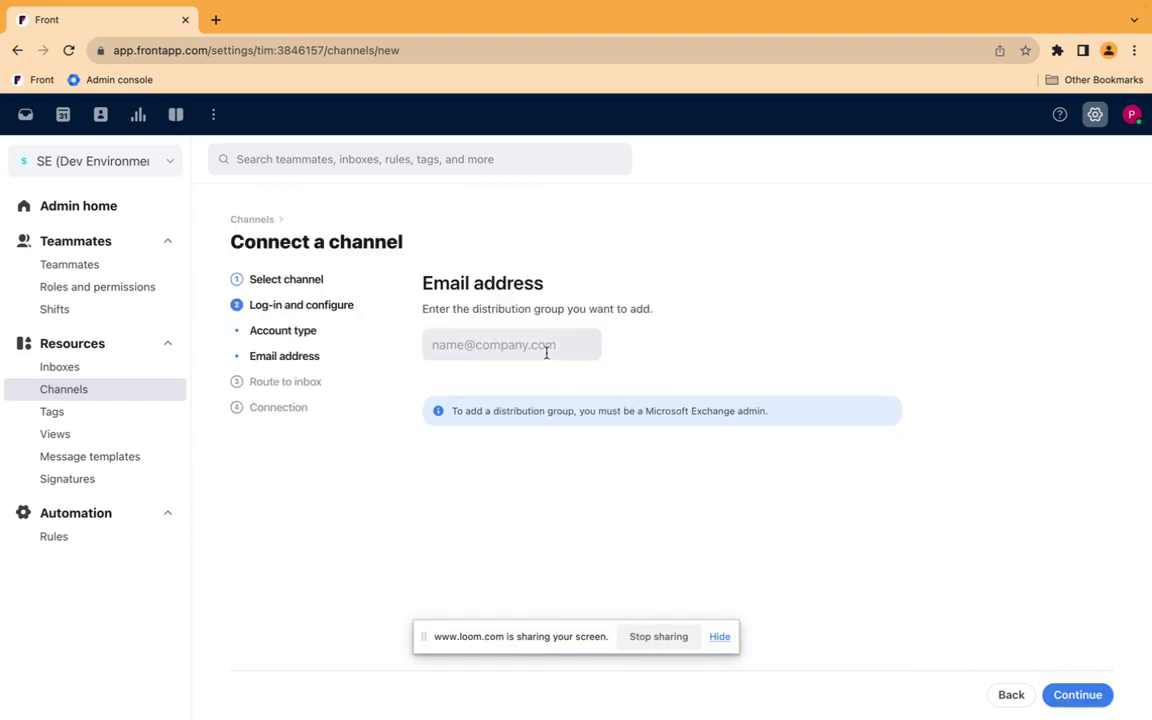
# Enter the distribution group's full email address, fixing the domain, and continue to inbox selection.
pyautogui.click(545, 347)
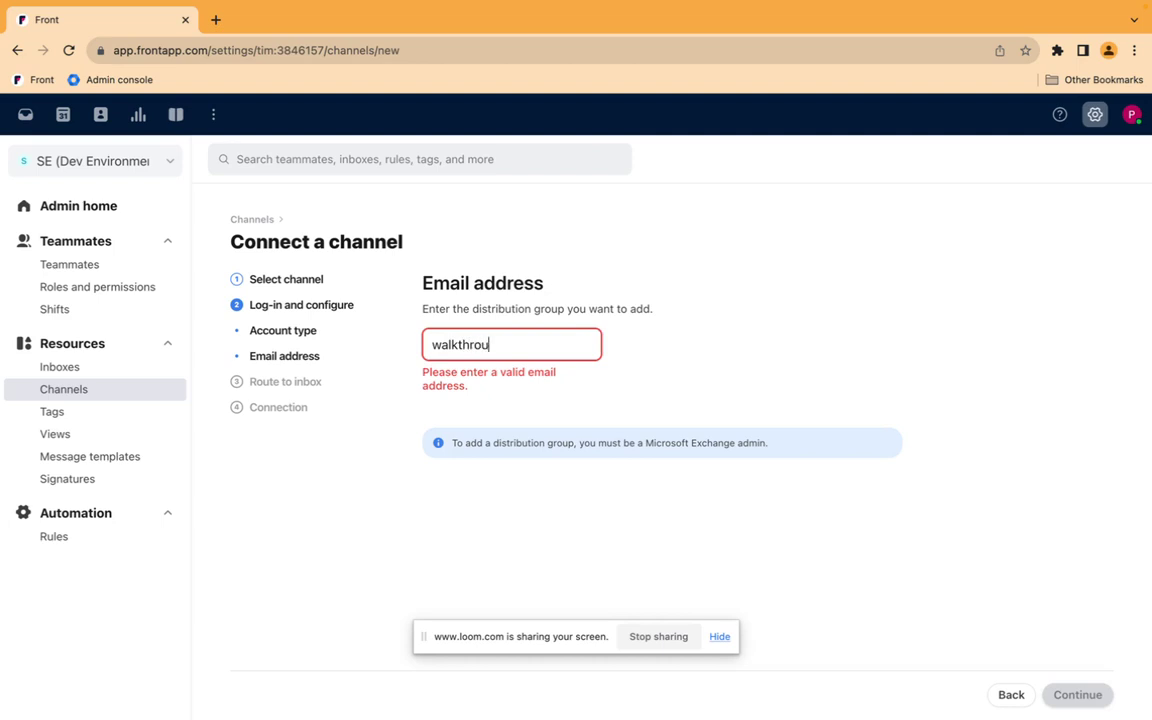
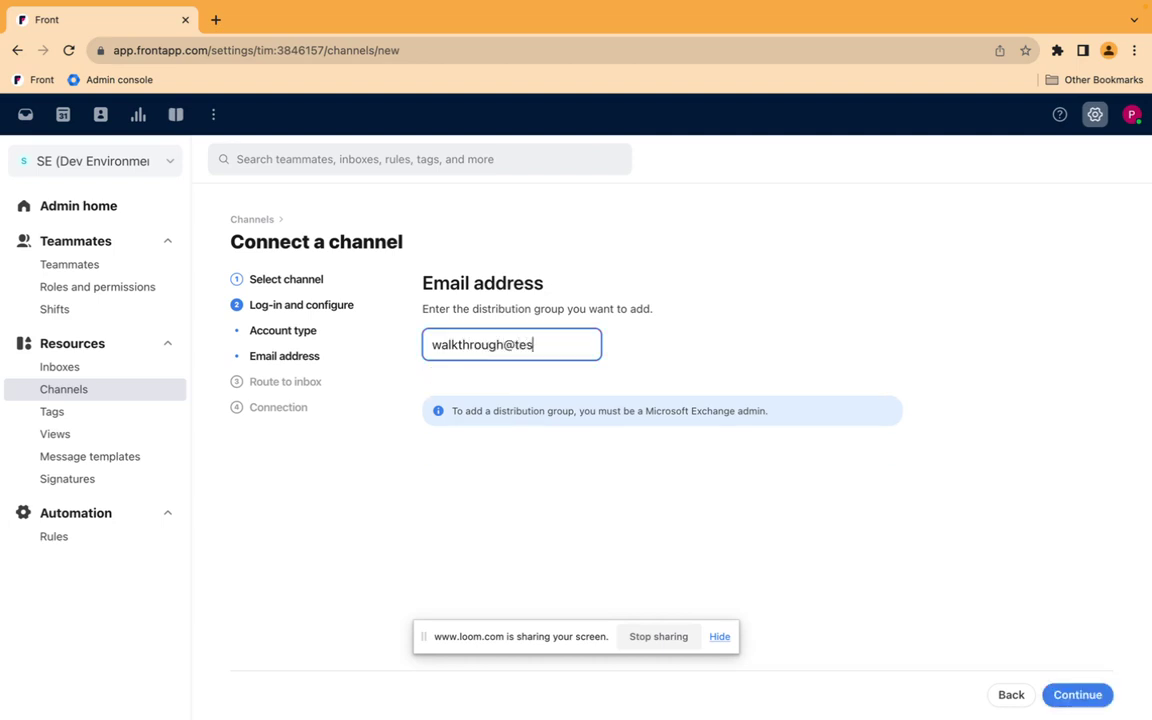
pyautogui.click(535, 506)
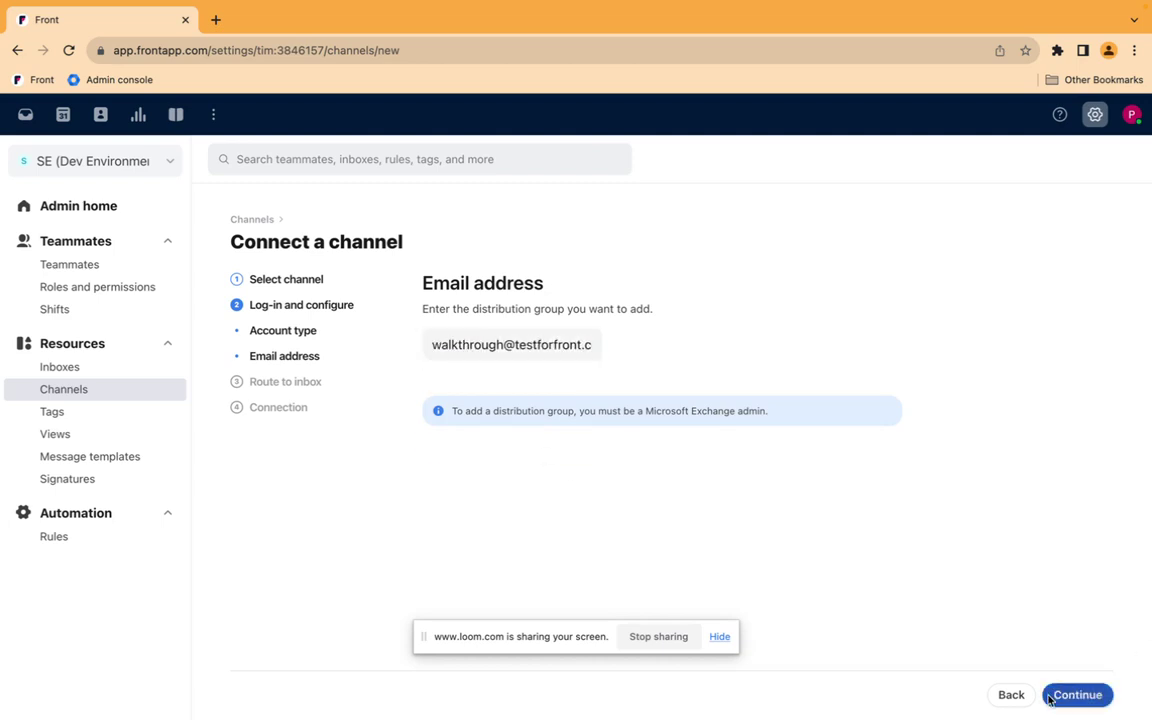
pyautogui.click(1070, 694)
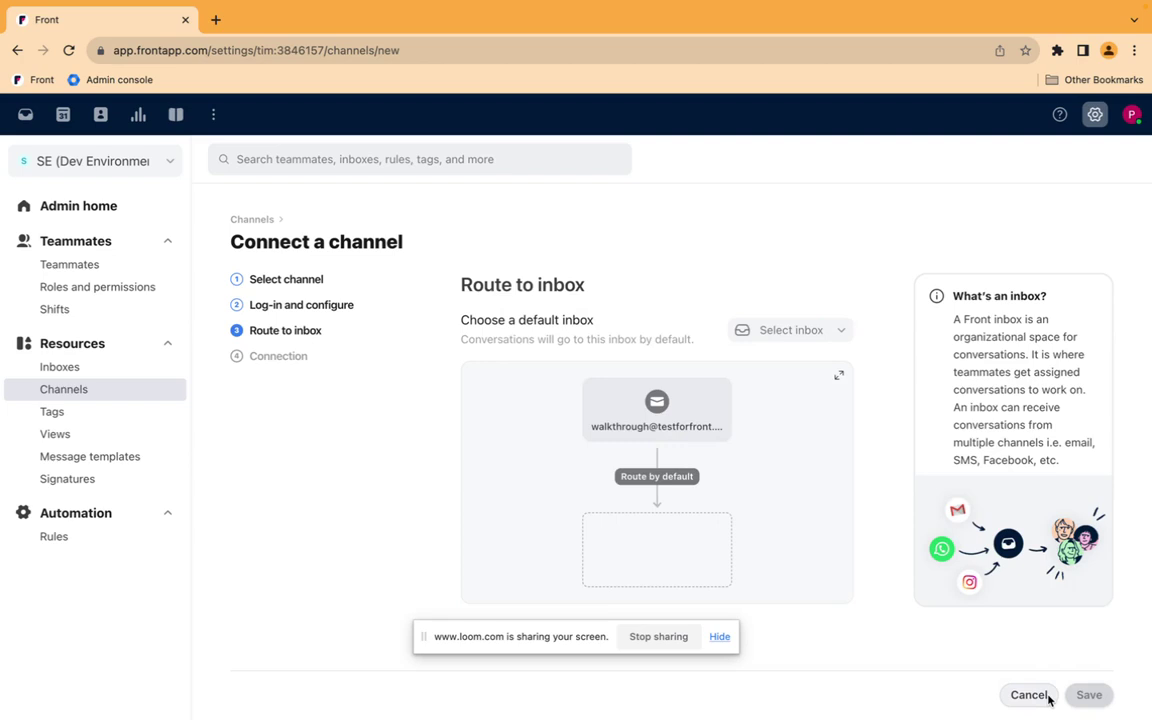
# Make DL Walkthrough the channel's default inbox and save the channel.
pyautogui.click(760, 338)
pyautogui.write('dl')
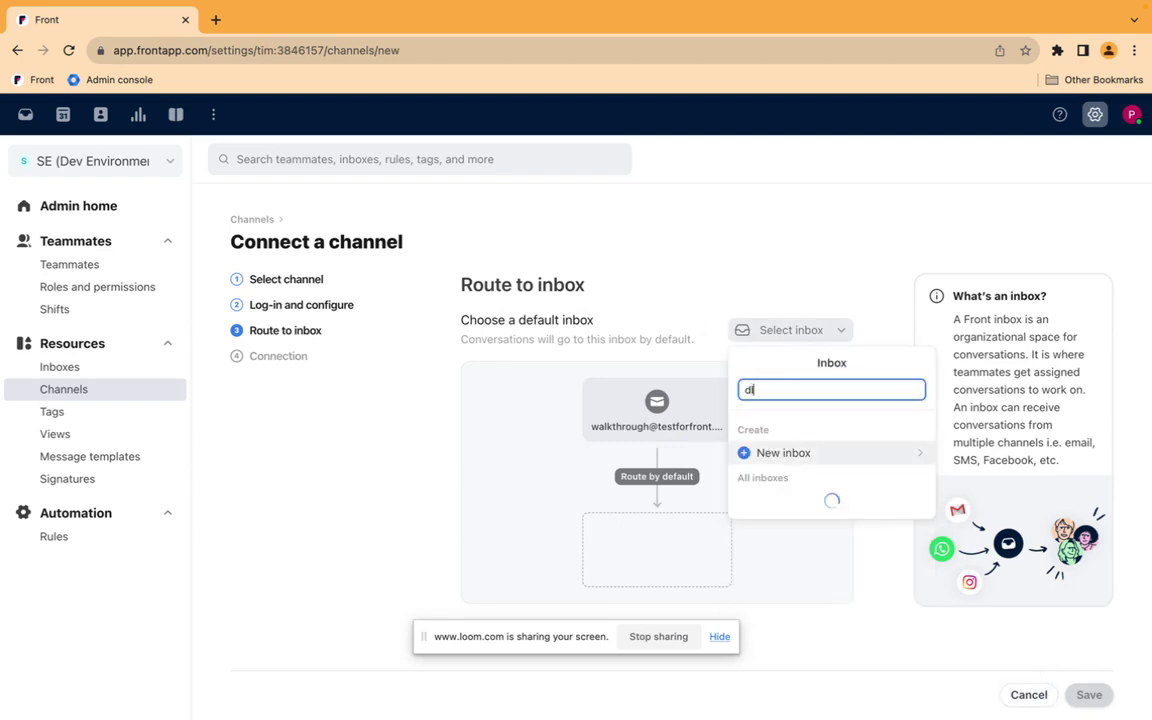
pyautogui.click(786, 501)
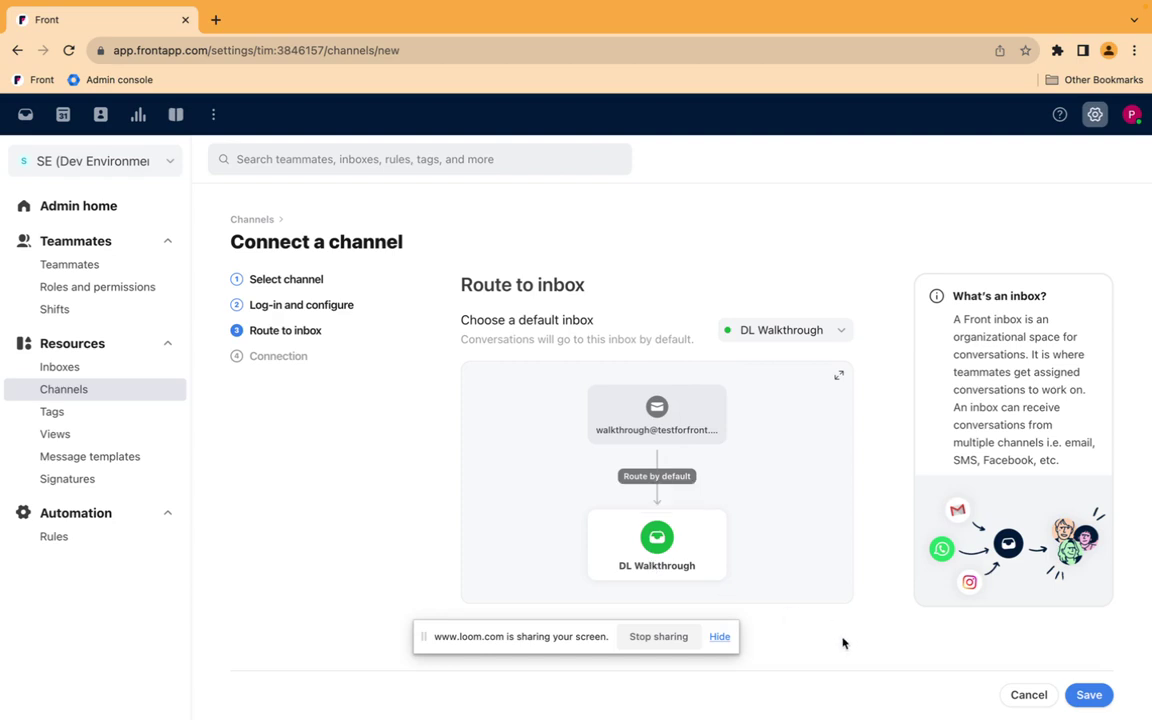
pyautogui.click(1080, 694)
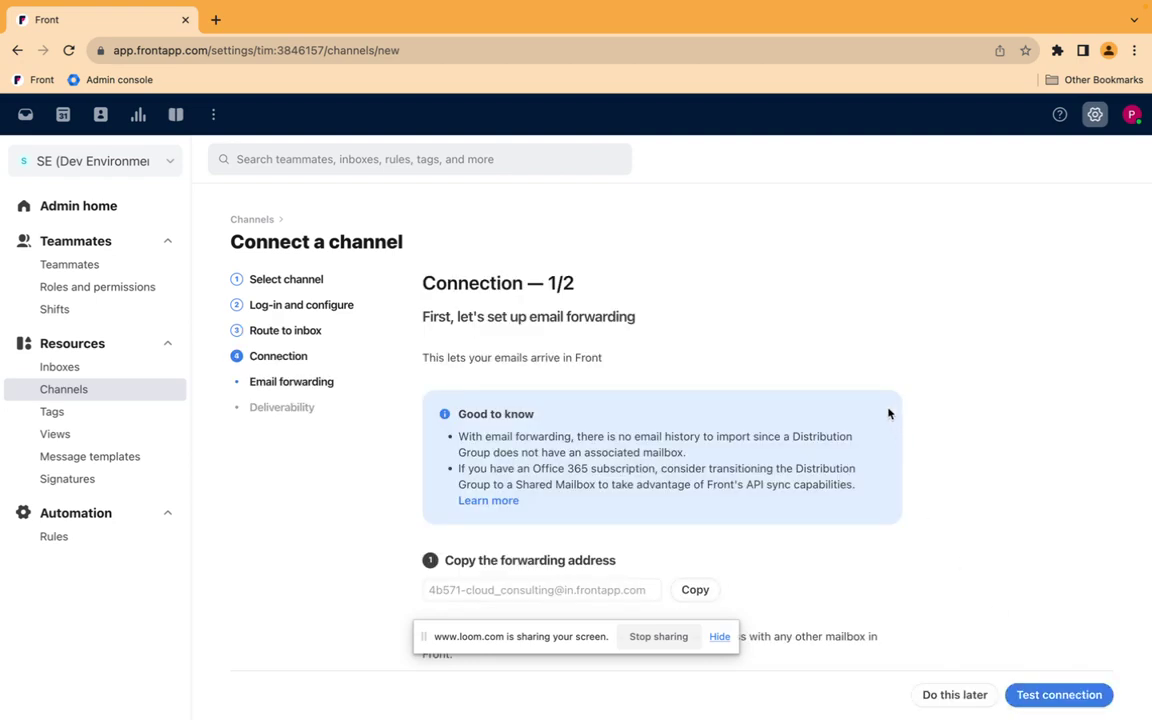
# Copy the channel's forwarding address and switch to the Exchange admin center desktop.
pyautogui.scroll(-1, 888, 413)
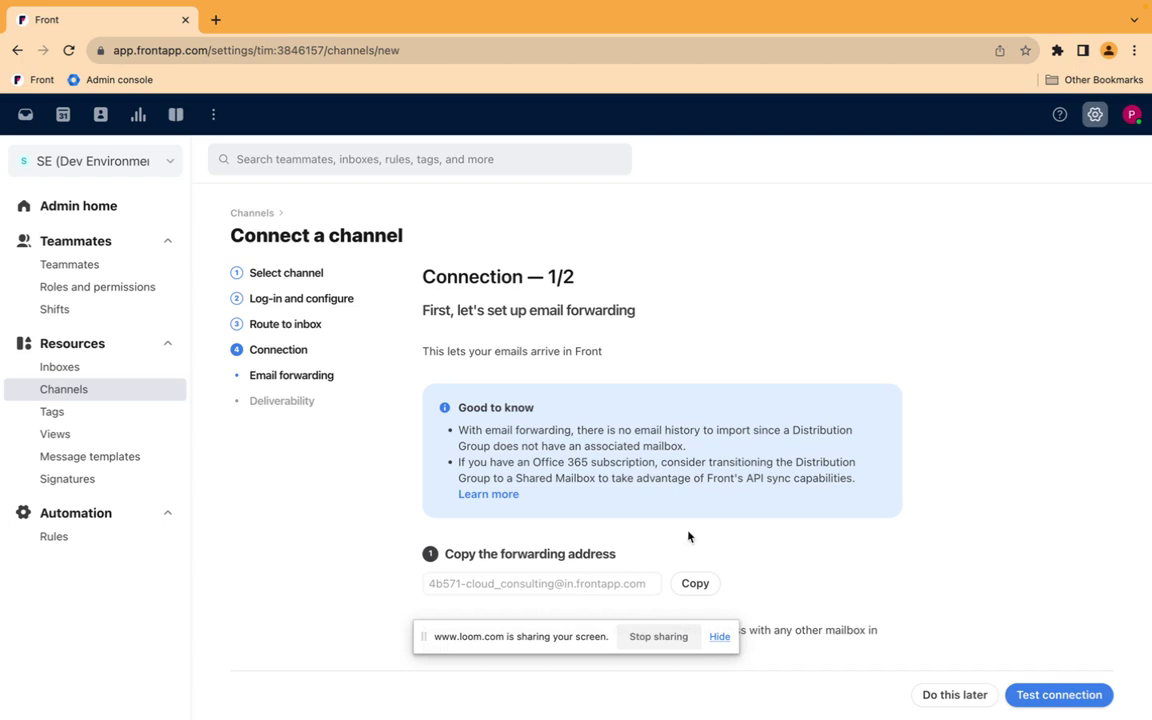
pyautogui.click(694, 584)
pyautogui.hotkey('ctrl', 'Right')
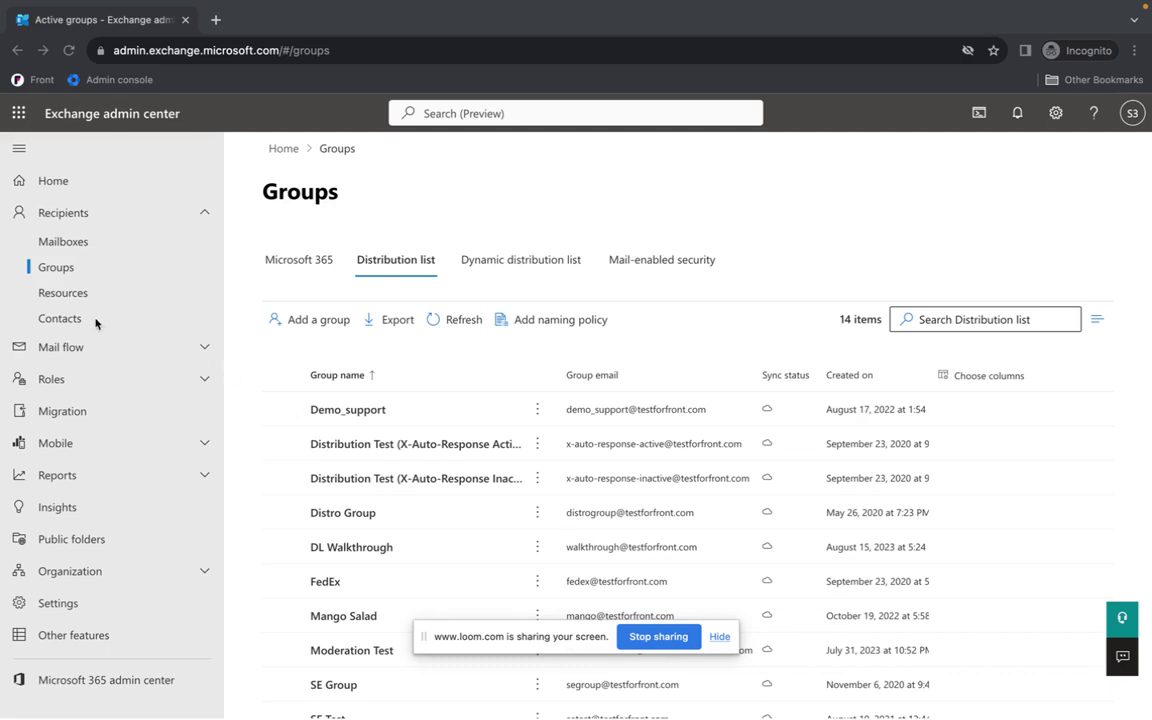
# Go to Recipients > Contacts and begin adding a new mail contact.
pyautogui.click(69, 321)
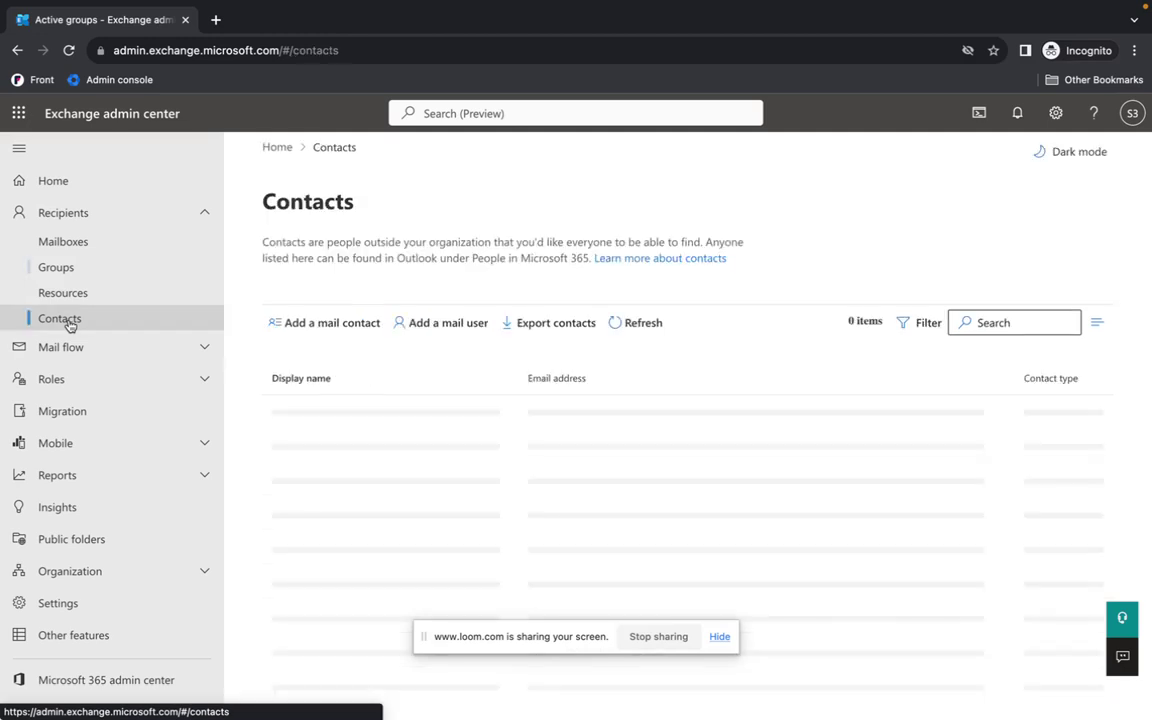
pyautogui.click(289, 334)
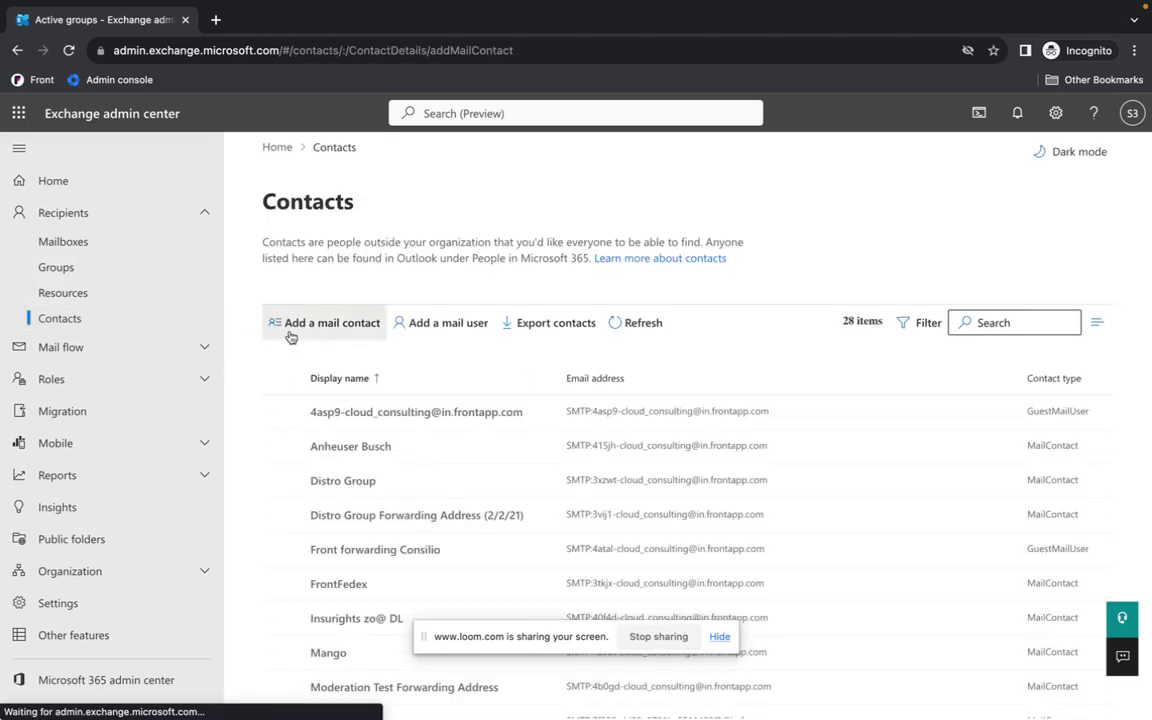
# Enter display name 'DL Walkthrough Video', alias 'DLWalkthrough', and paste the forwarding address as external email.
pyautogui.click(669, 505)
pyautogui.write('DL ')
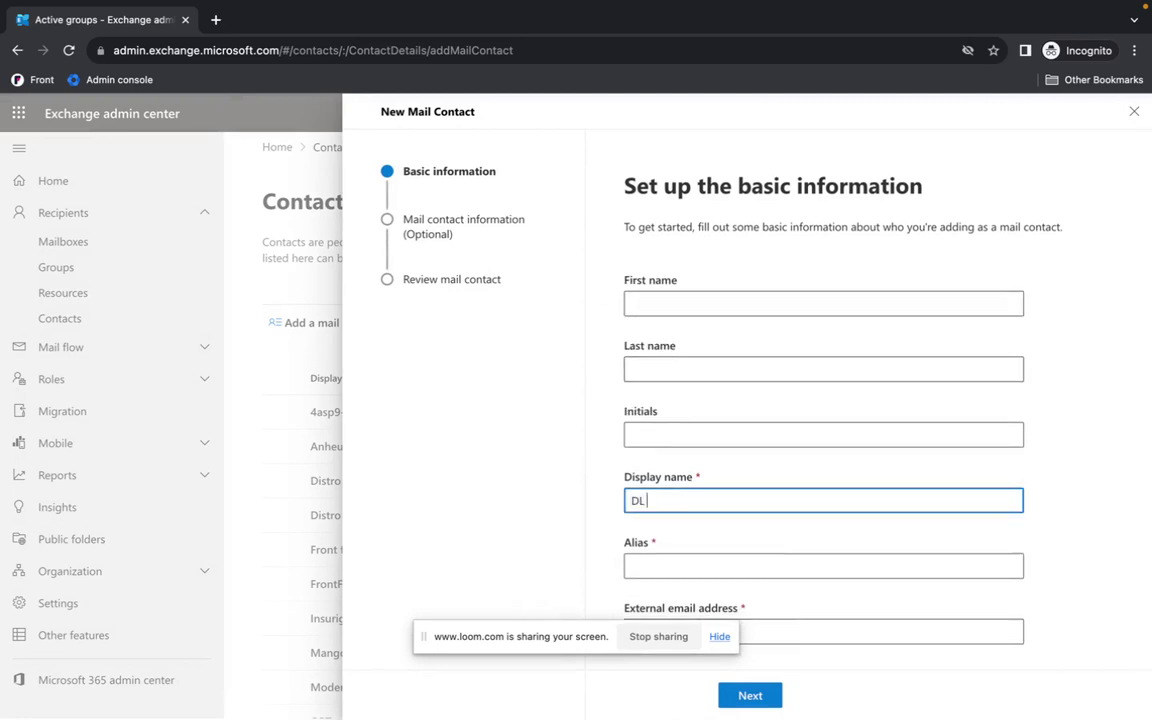
pyautogui.write('Walkthrough Video')
pyautogui.click(658, 565)
pyautogui.write('DLWalkth')
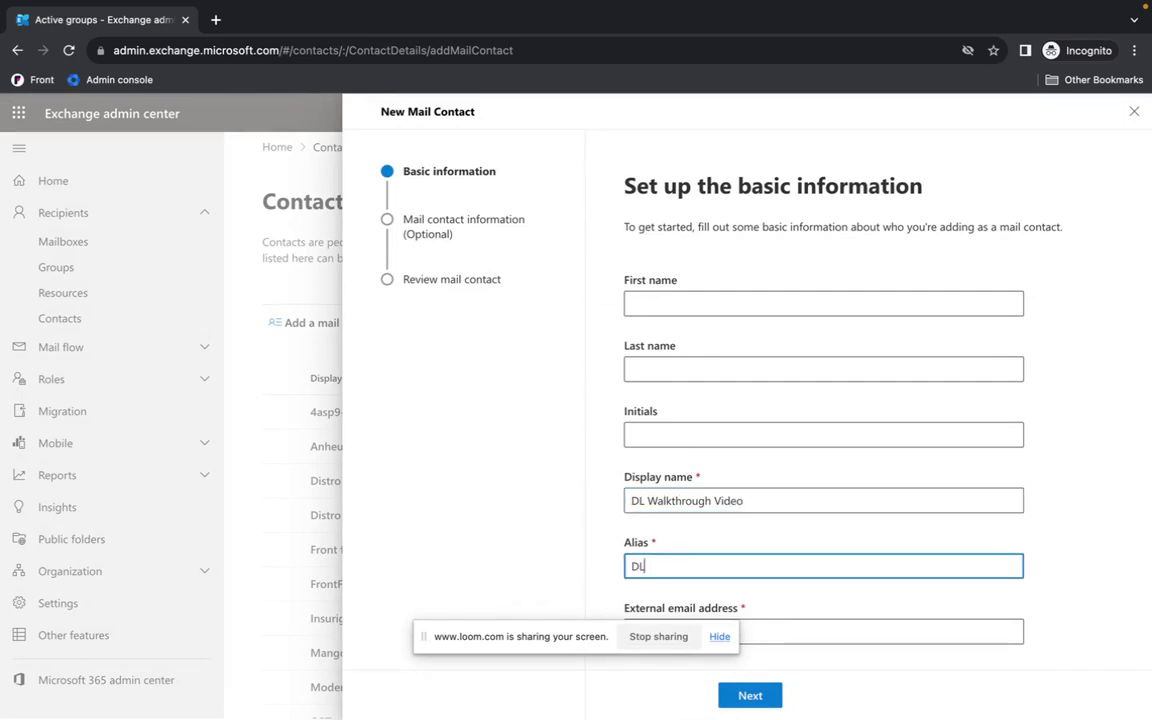
pyautogui.write('rough')
pyautogui.click(825, 627)
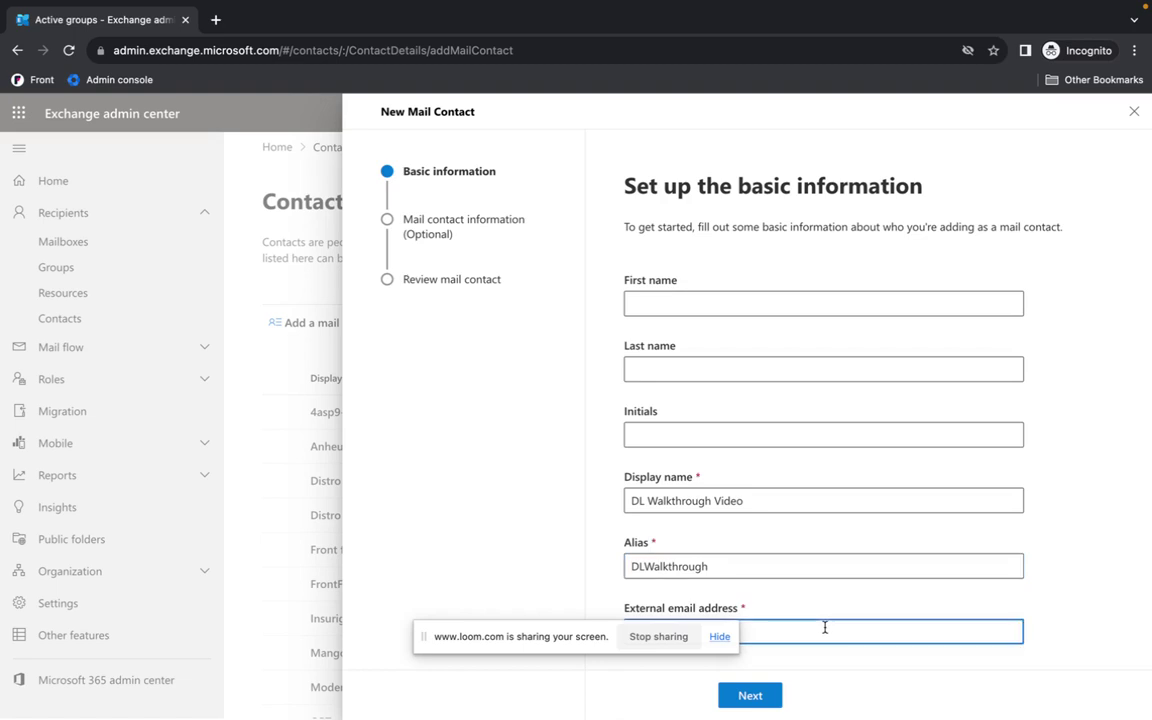
pyautogui.hotkey('ctrl', 'v')
# Skip the optional details, create the mail contact, and return to the Contacts list.
pyautogui.click(764, 697)
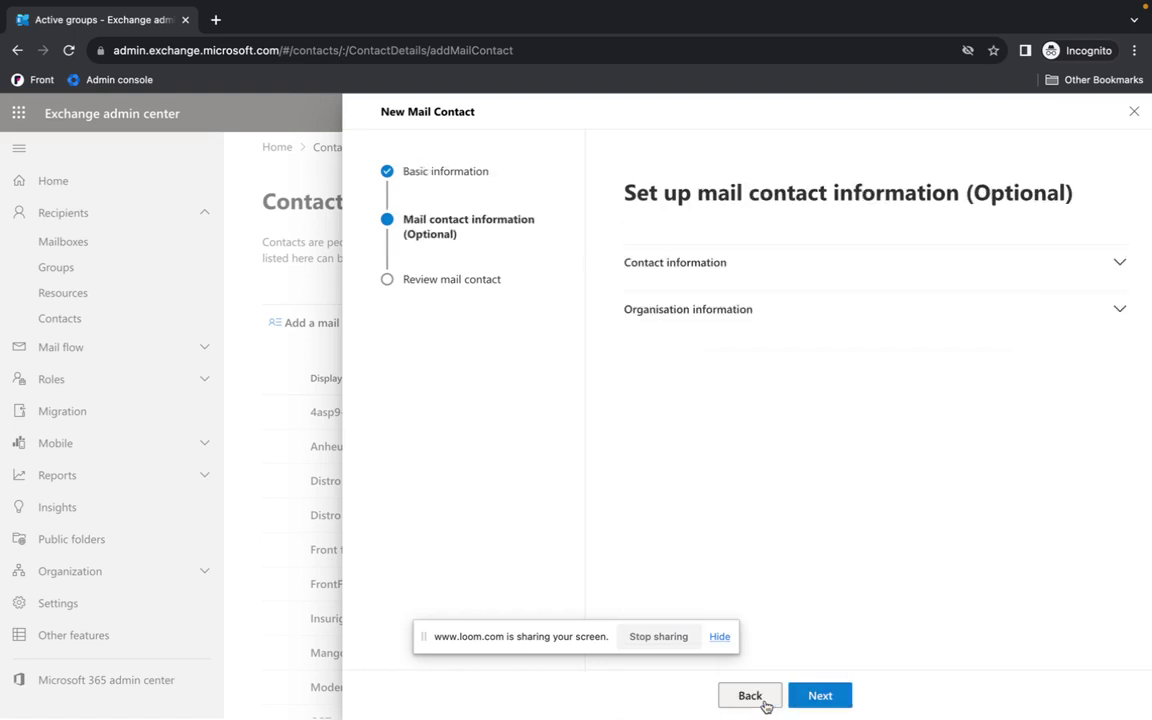
pyautogui.click(812, 697)
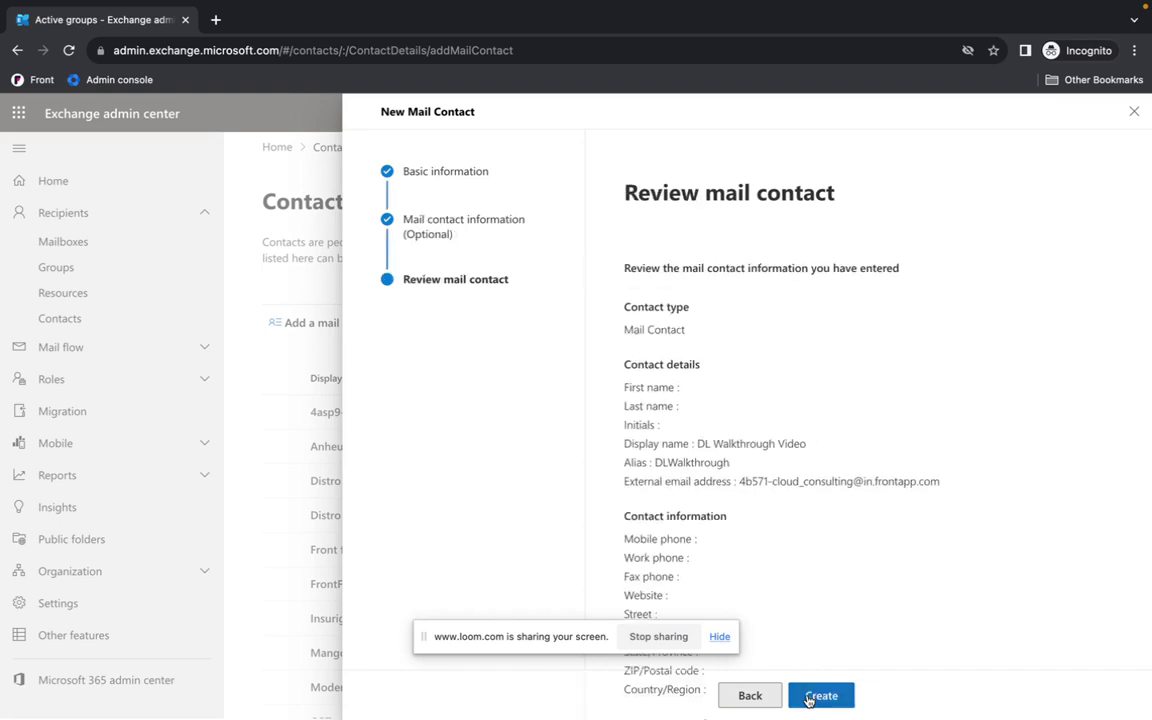
pyautogui.click(820, 696)
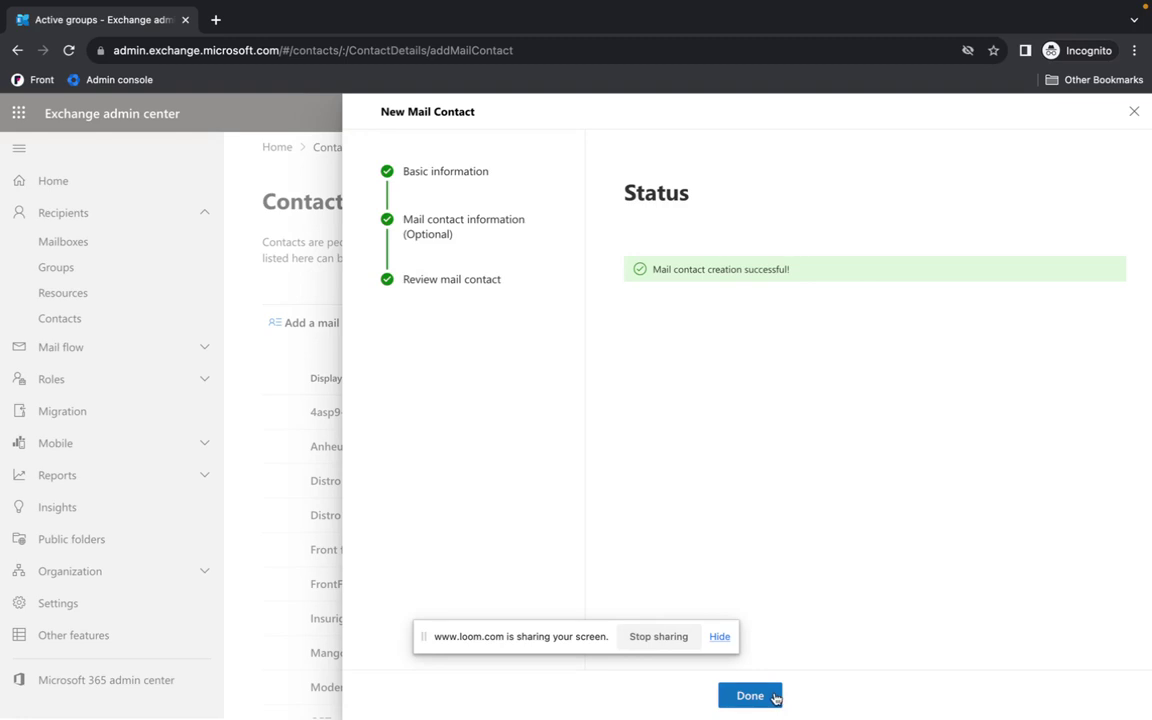
pyautogui.click(750, 696)
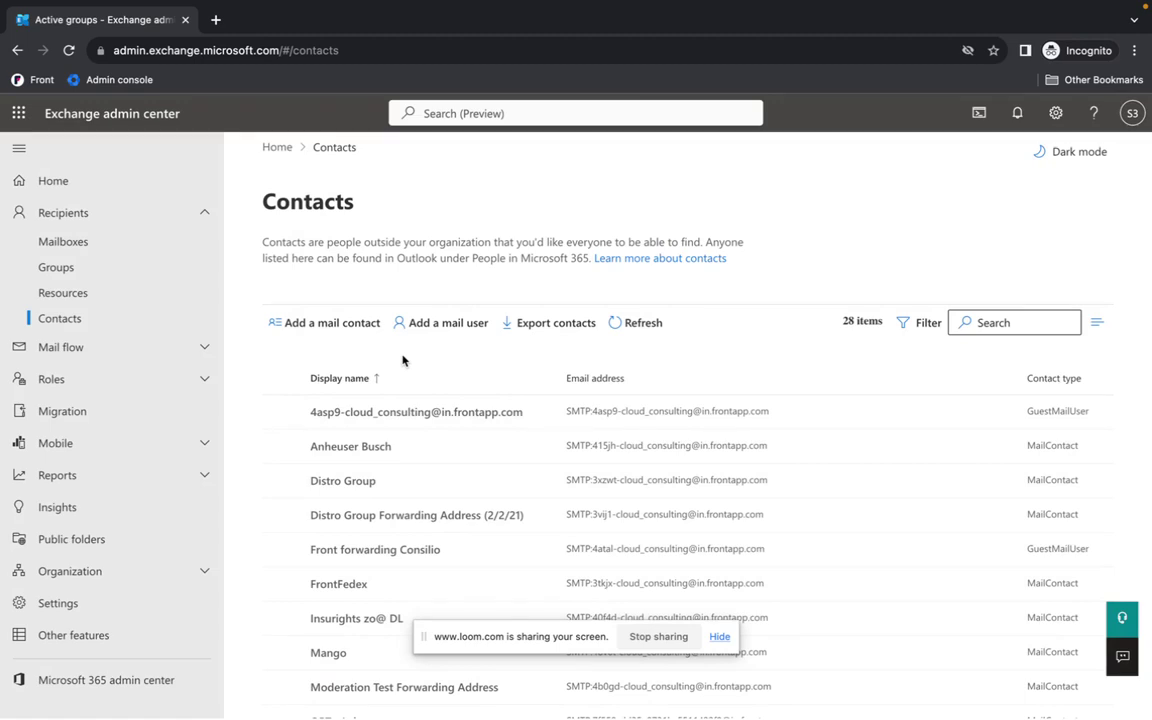
# Open the full member list of the DL Walkthrough distribution list.
pyautogui.click(145, 272)
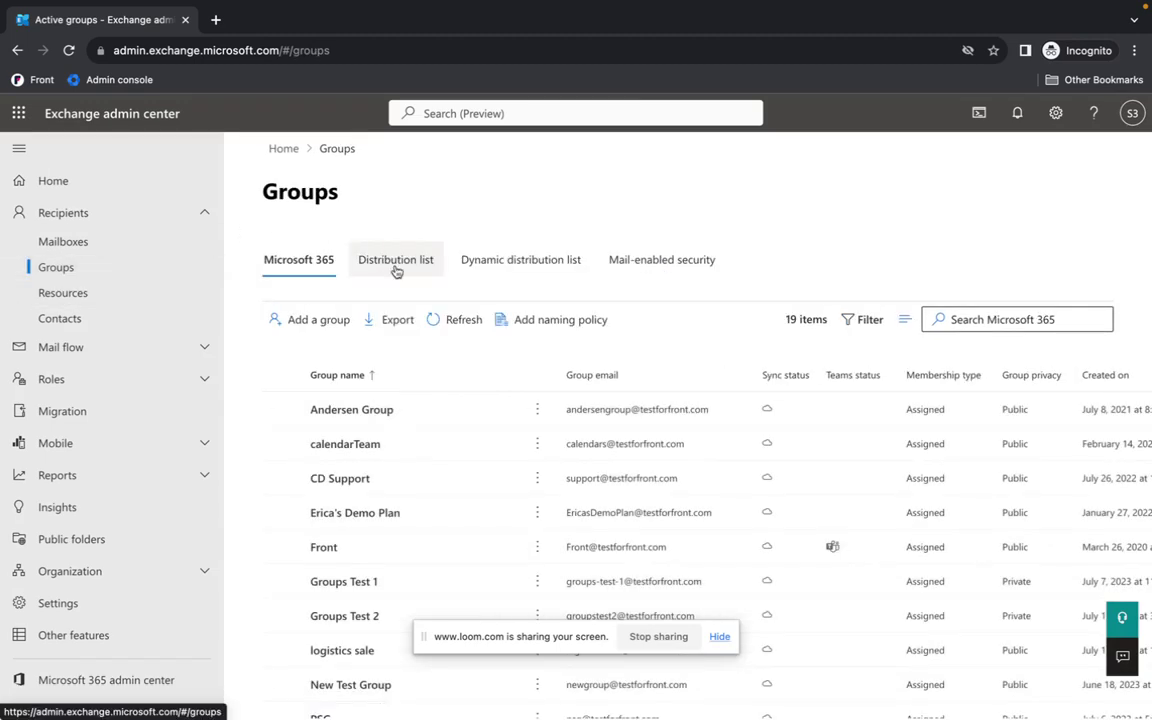
pyautogui.click(396, 262)
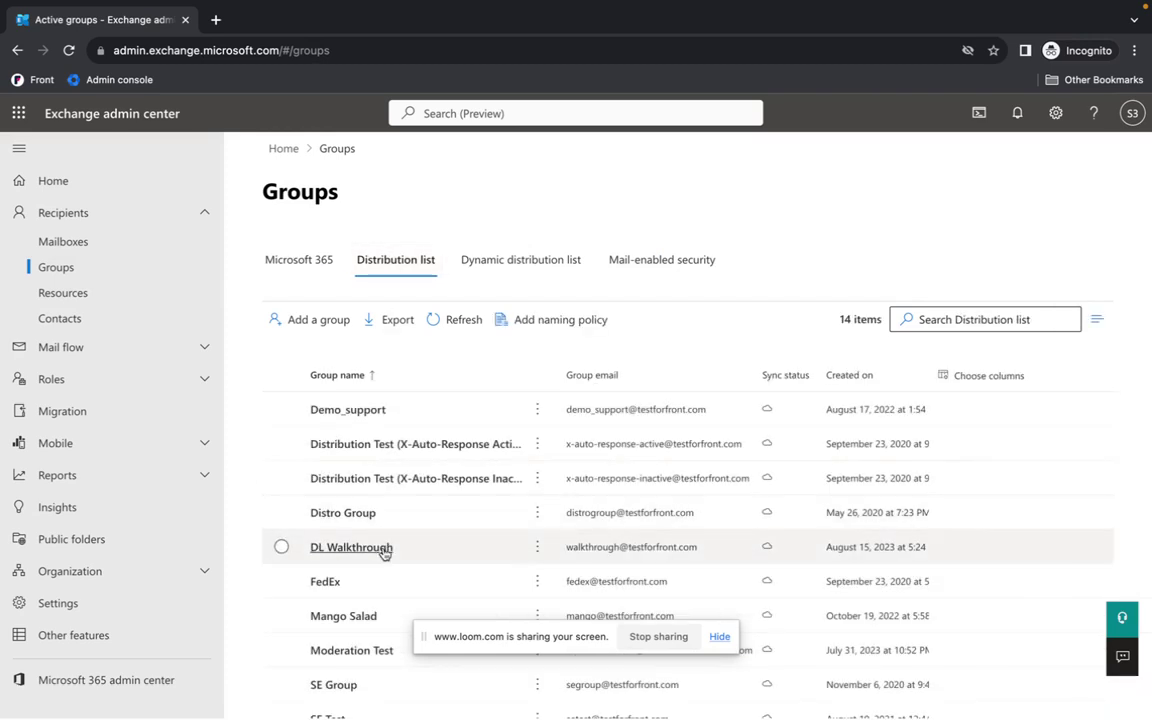
pyautogui.click(351, 548)
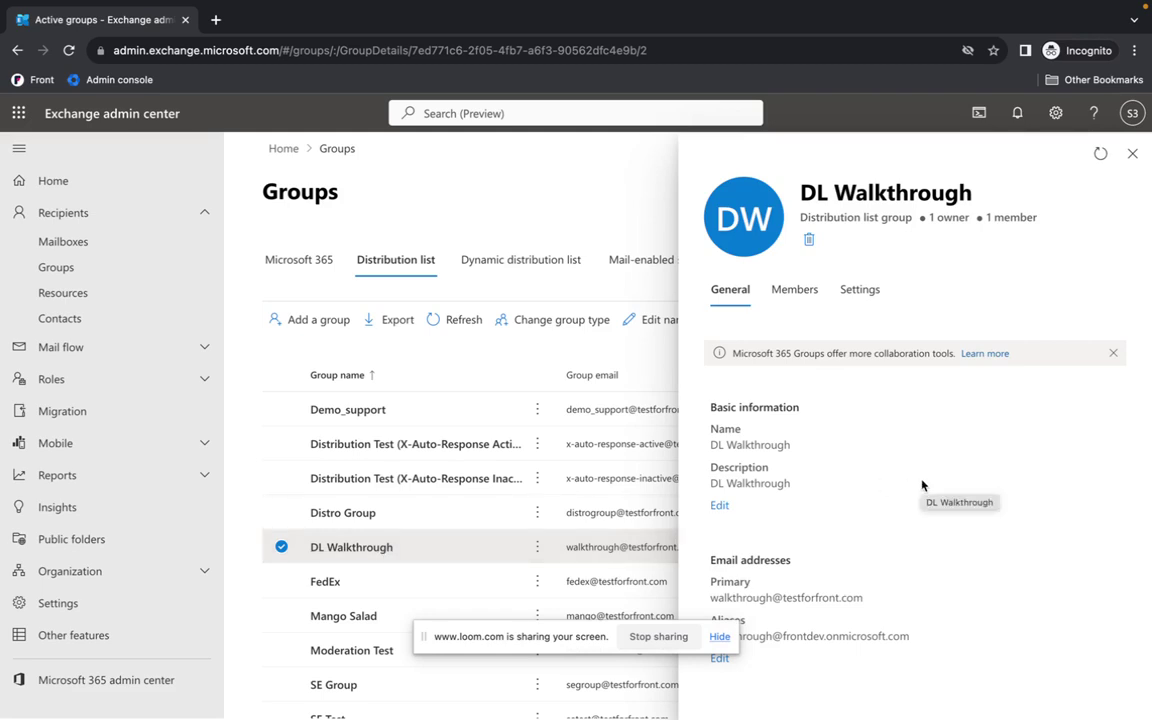
pyautogui.click(776, 292)
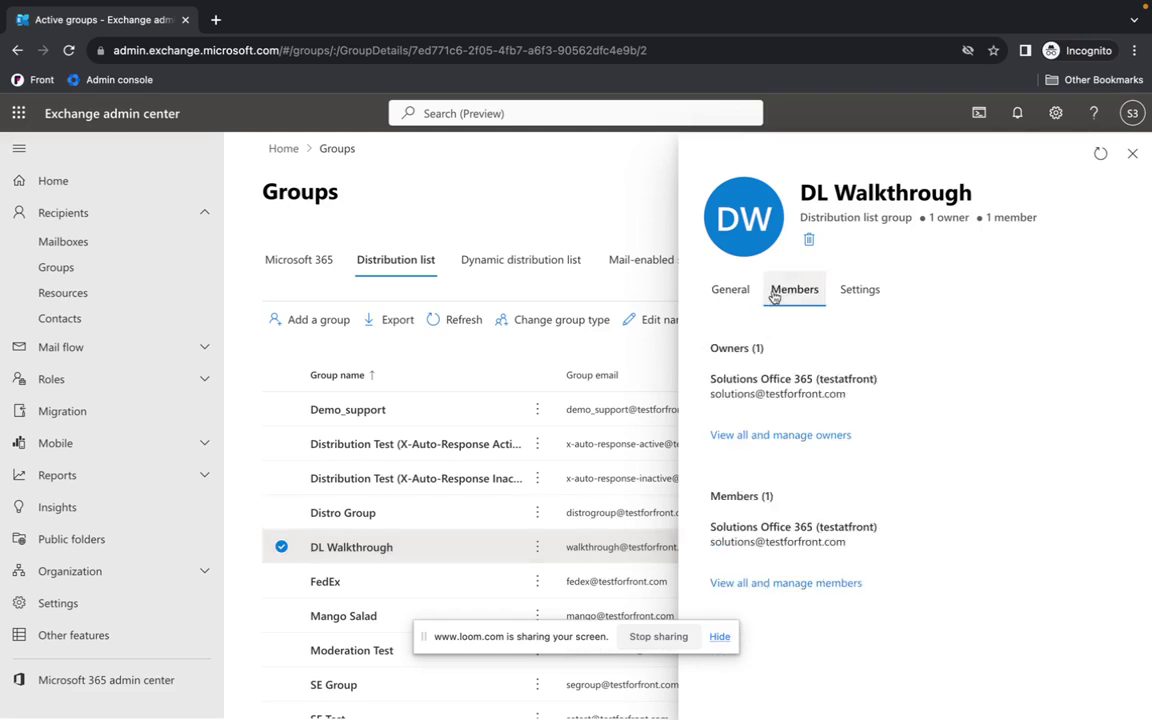
pyautogui.click(783, 584)
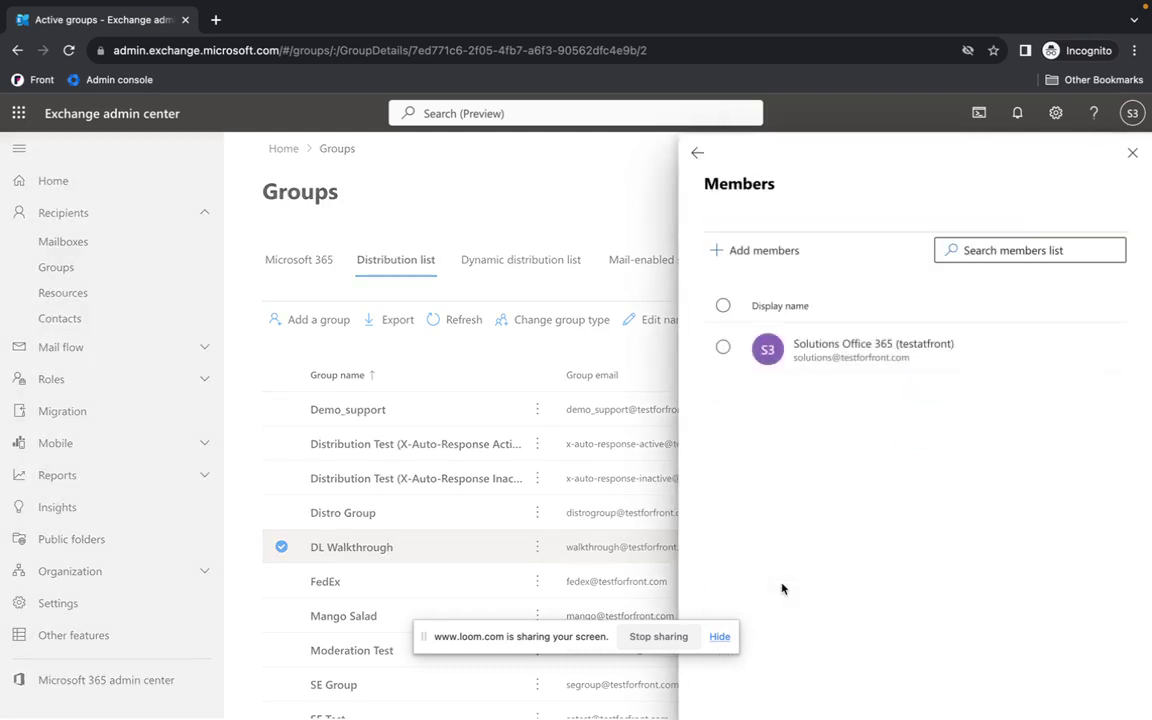
# Add the DL Walkthrough Video contact as a member and close the panel.
pyautogui.click(740, 250)
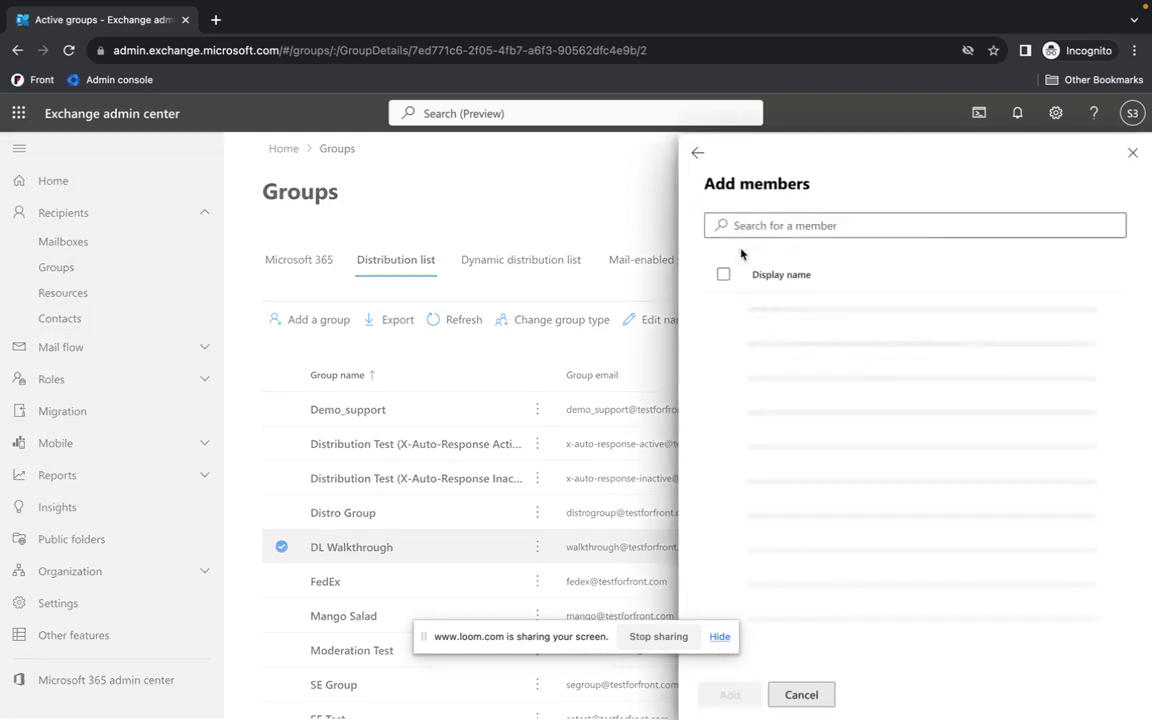
pyautogui.click(746, 225)
pyautogui.write('dl wa')
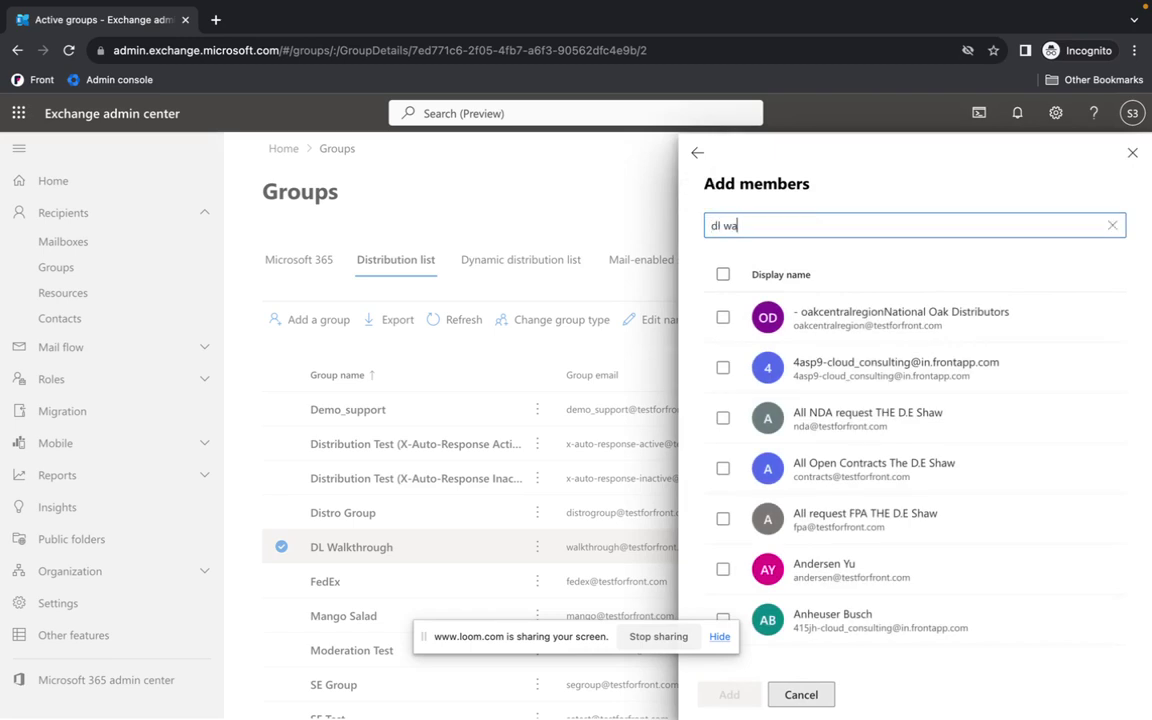
pyautogui.write('lkthrough')
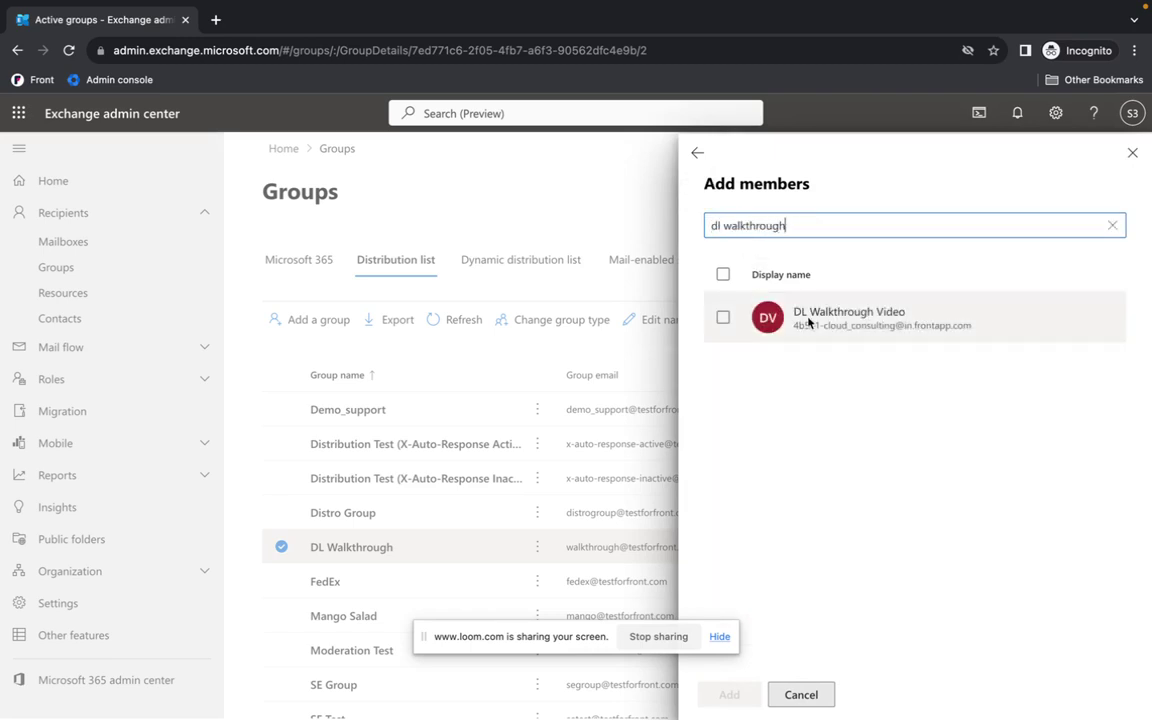
pyautogui.click(800, 312)
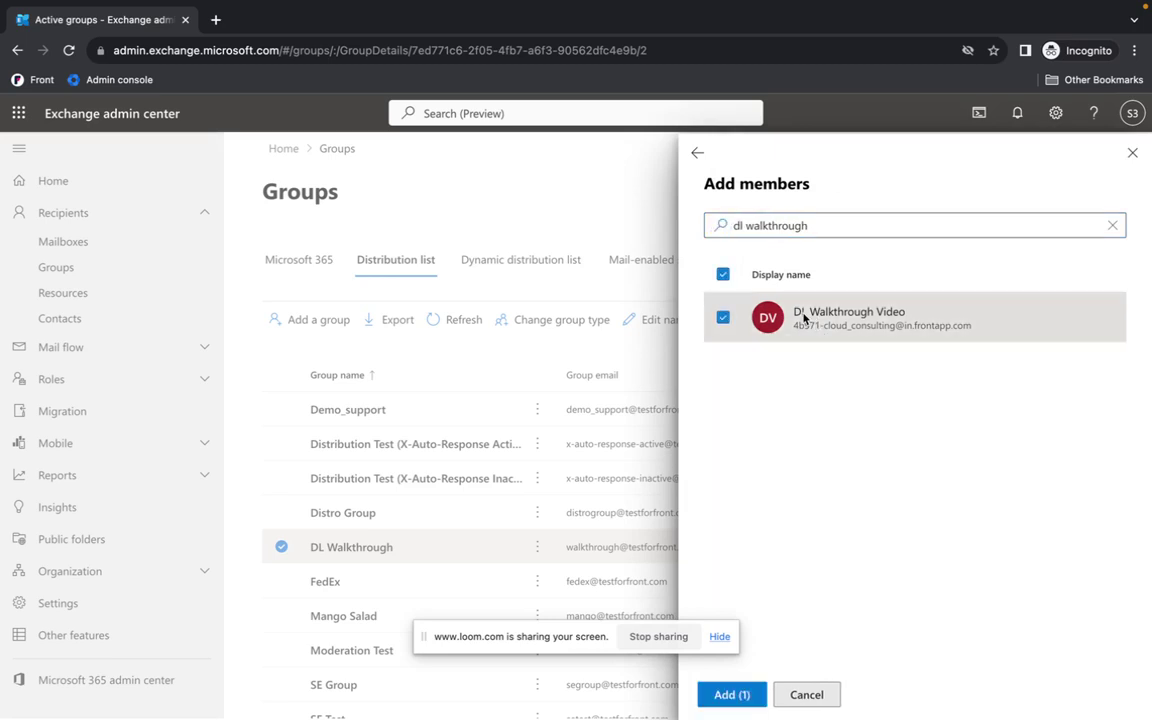
pyautogui.click(731, 694)
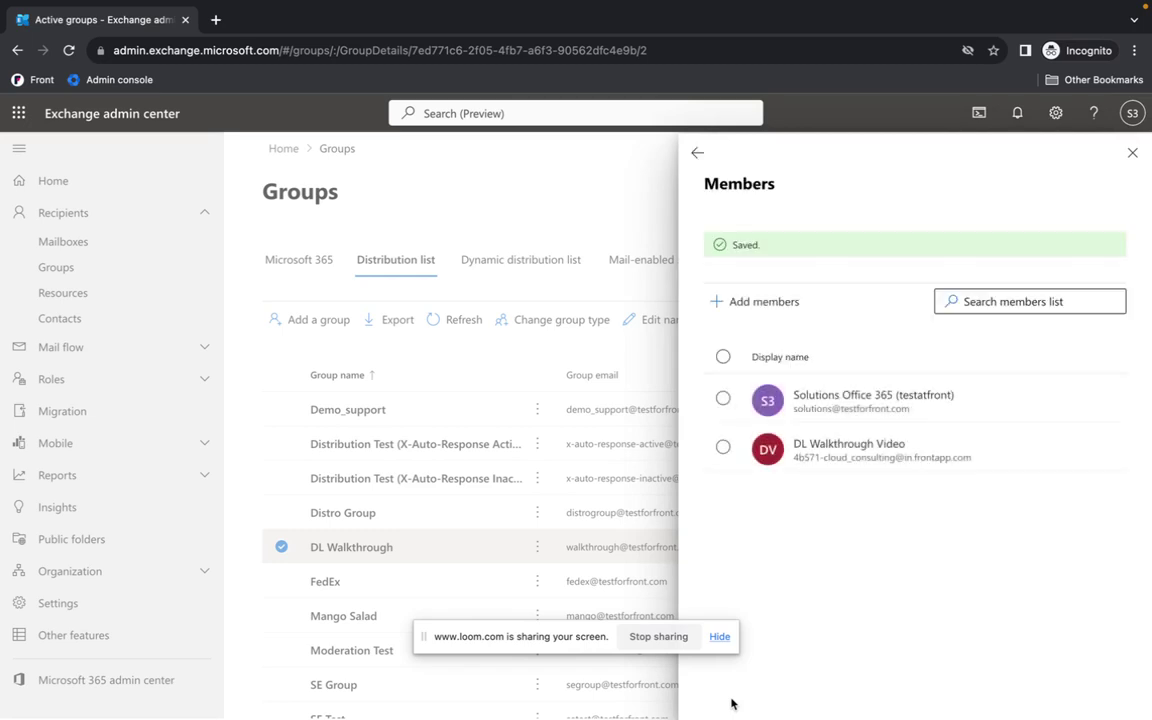
pyautogui.click(1134, 152)
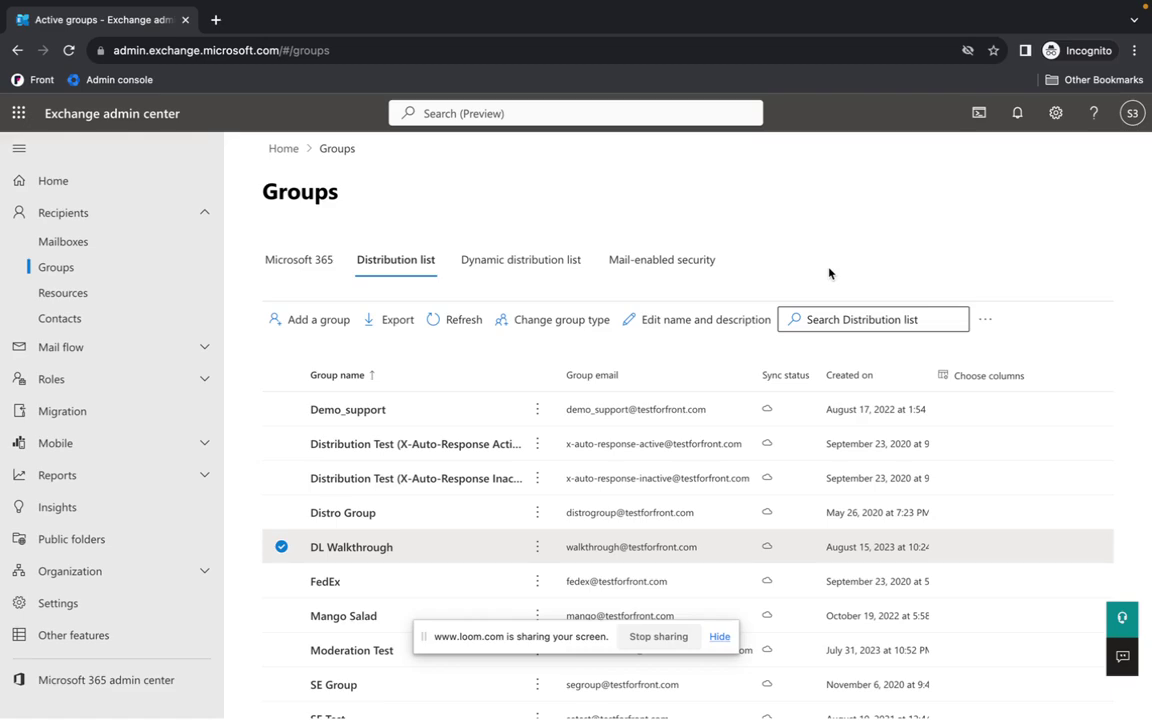
pyautogui.hotkey('ctrl', 'Left')
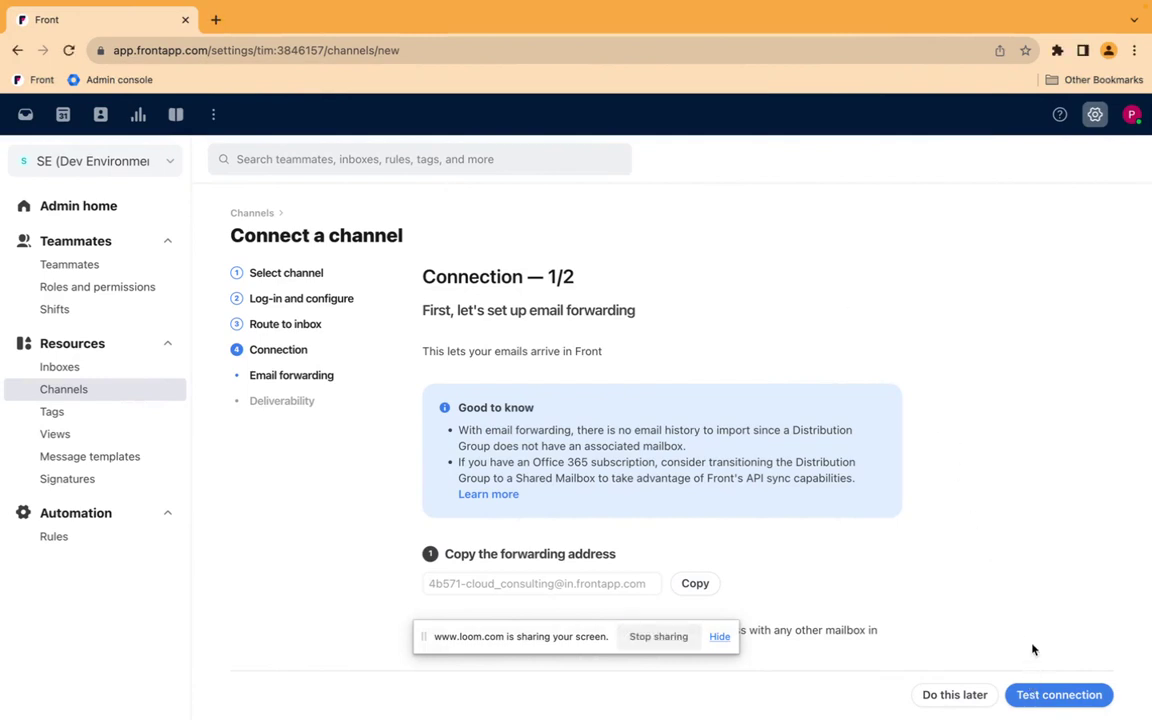
pyautogui.click(1034, 704)
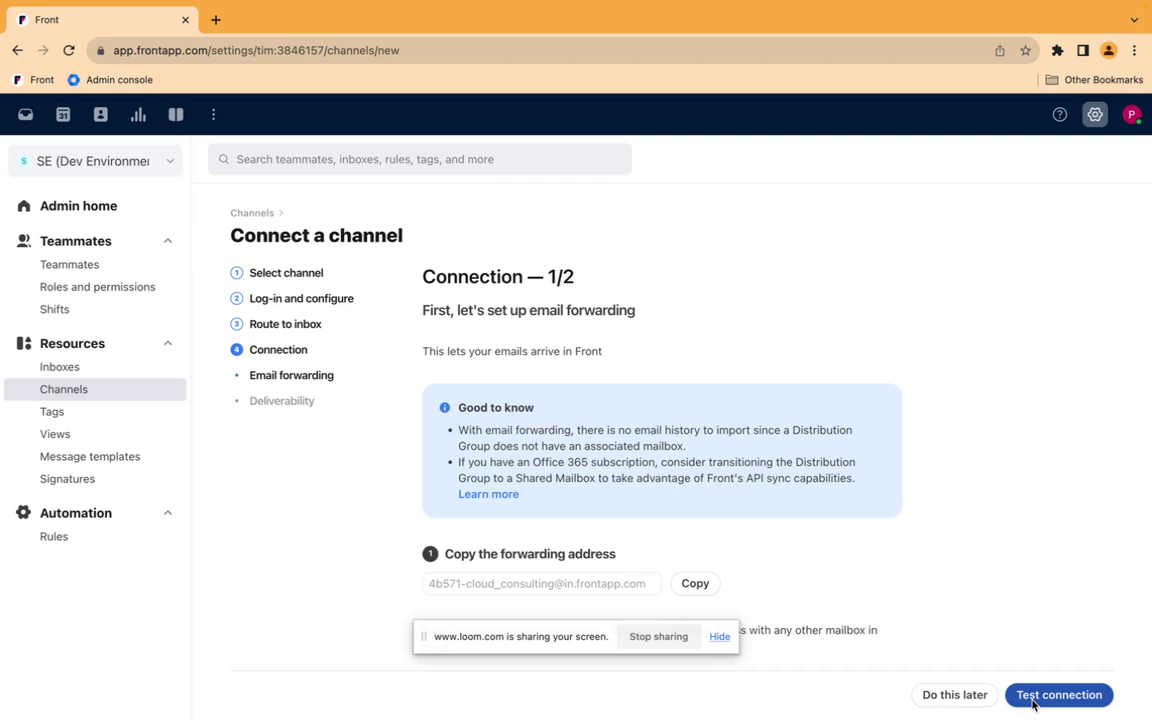
pyautogui.click(1033, 704)
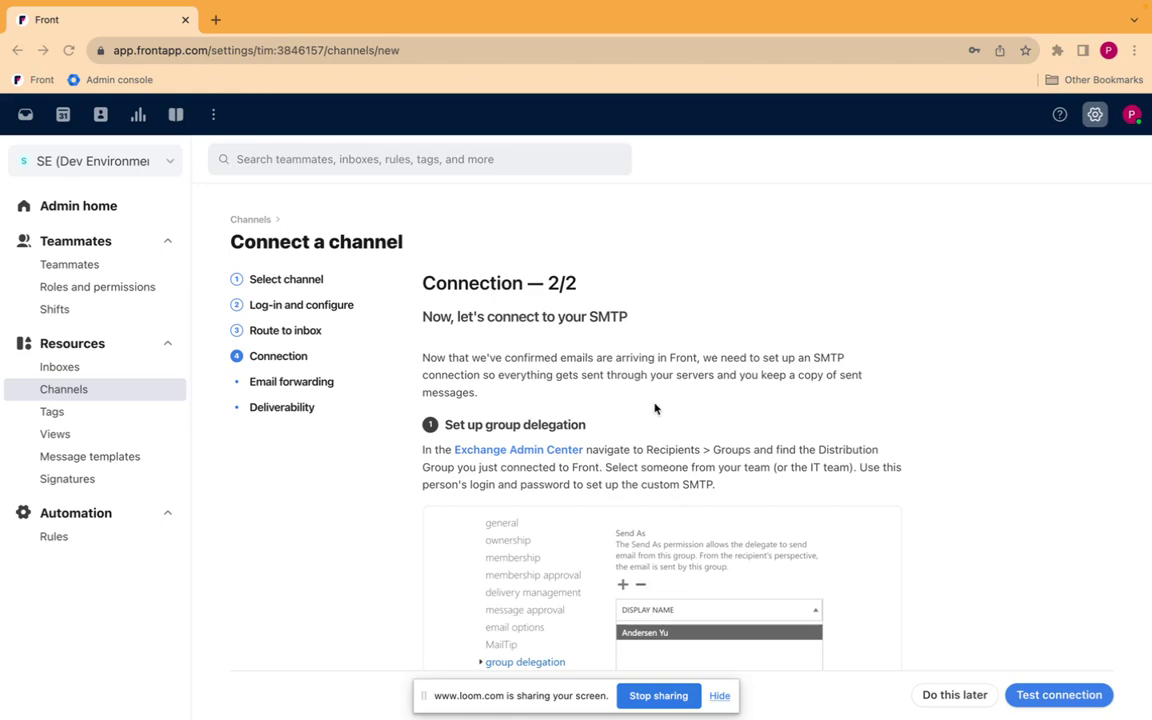
pyautogui.hotkey('ctrl', 'Right')
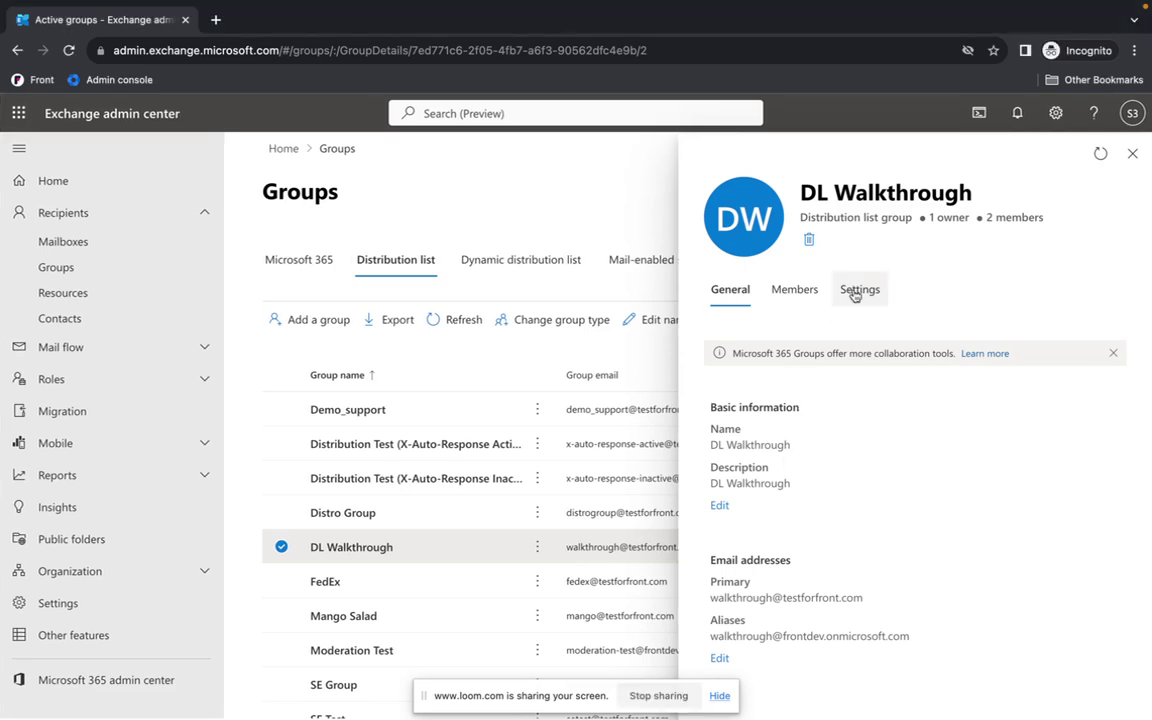
# In the group's settings, add a team member as a delegate.
pyautogui.click(855, 293)
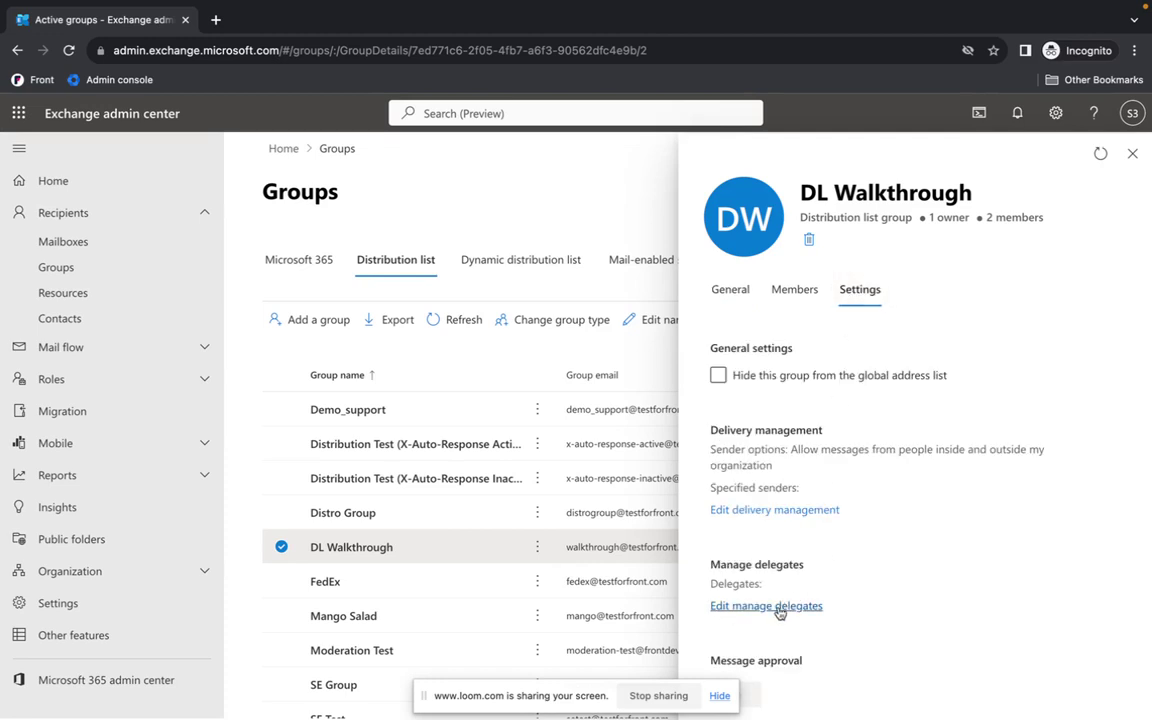
pyautogui.click(779, 608)
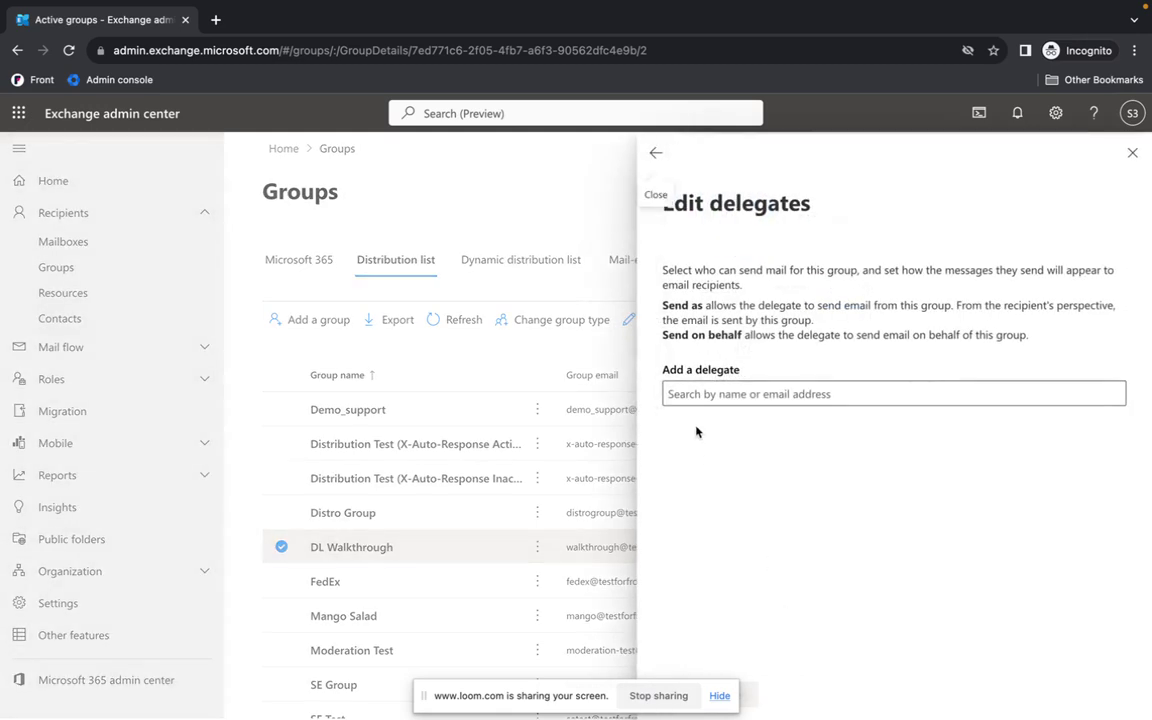
pyautogui.click(713, 396)
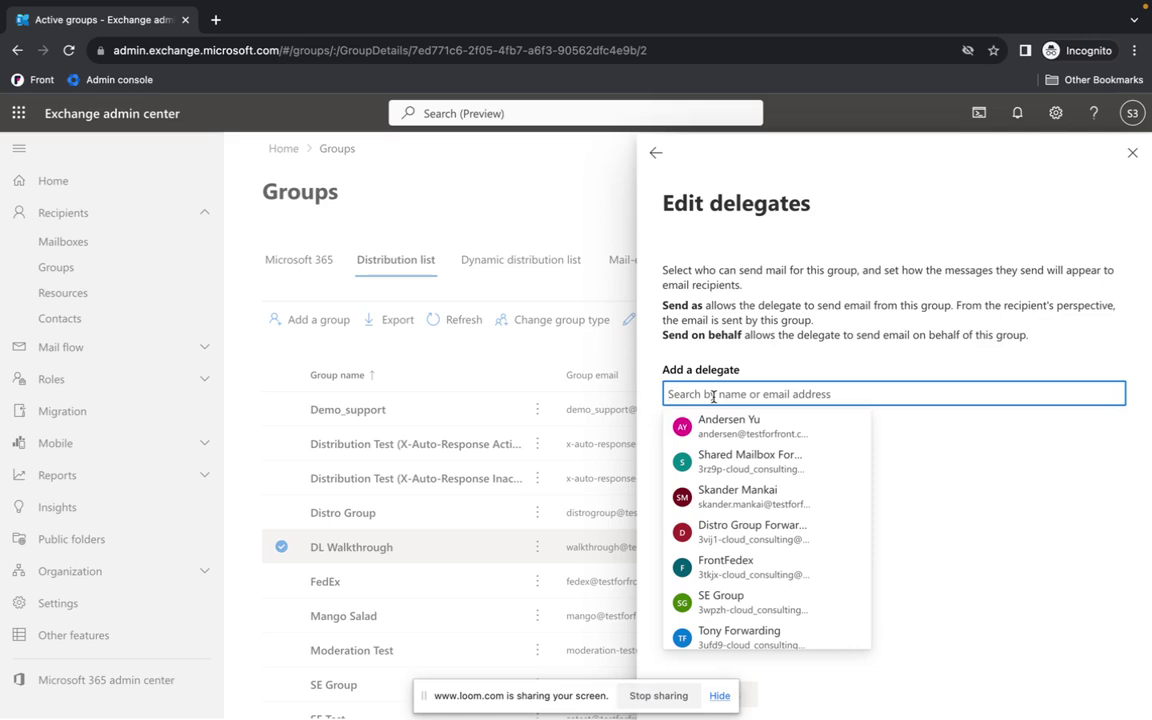
pyautogui.write('patrick')
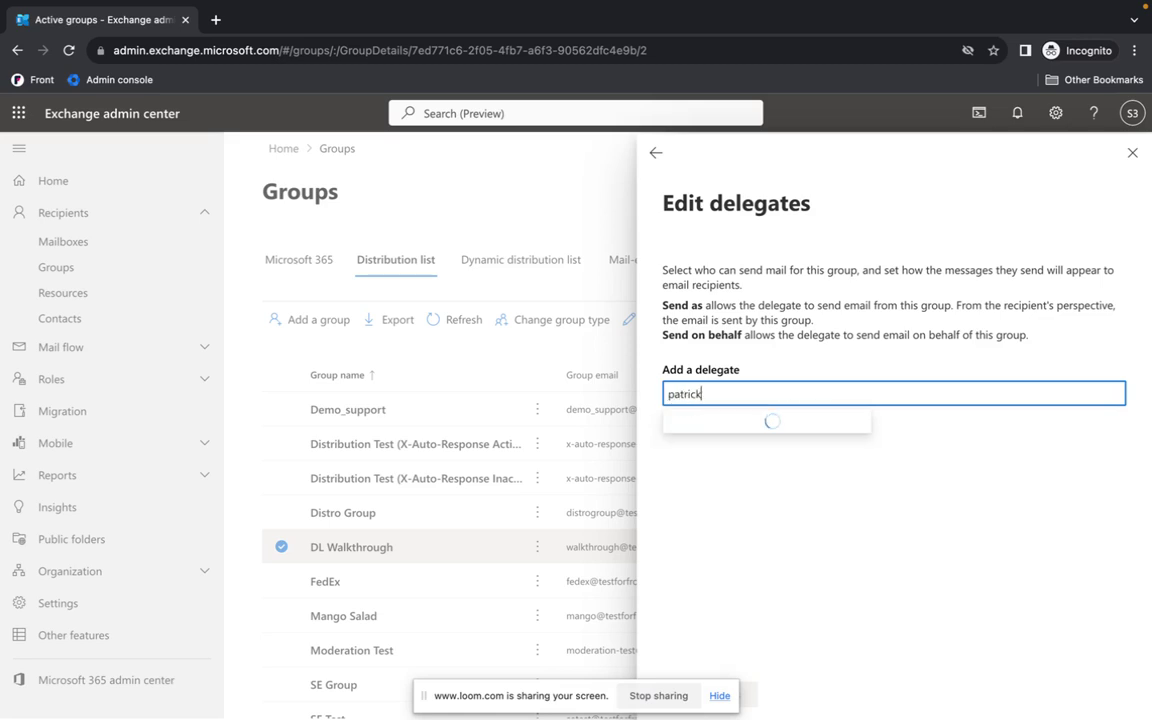
pyautogui.click(730, 425)
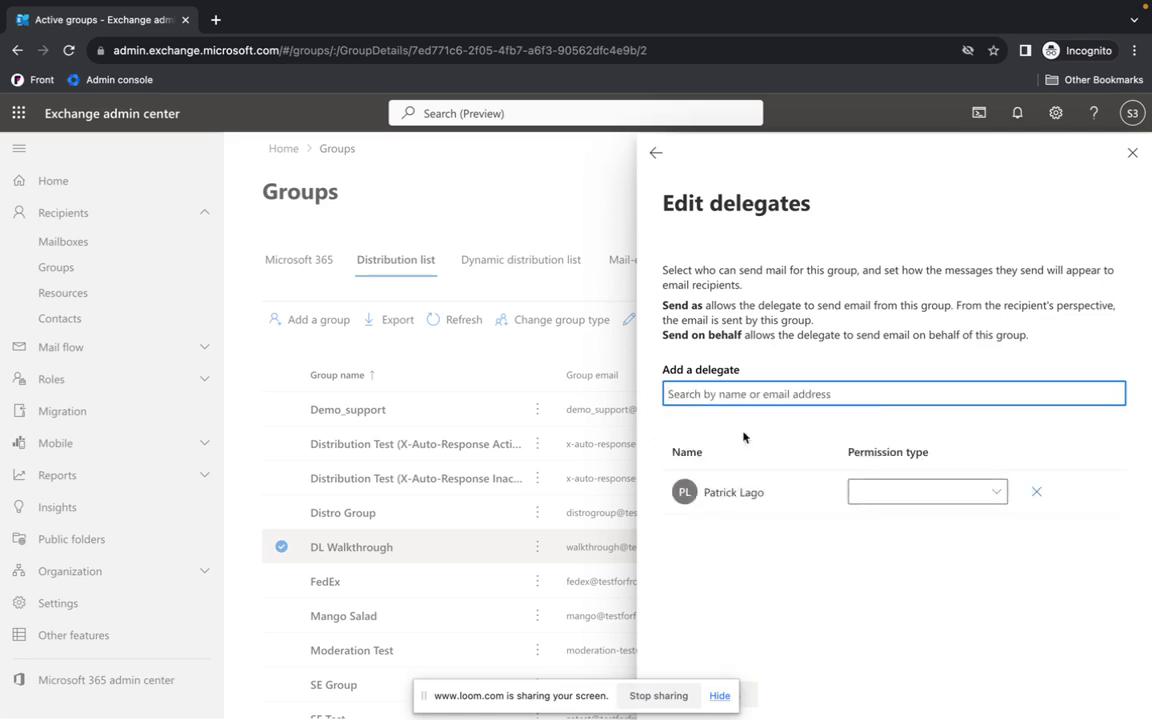
# Grant the delegate Send as and Send on behalf permissions and save.
pyautogui.click(895, 494)
pyautogui.click(874, 519)
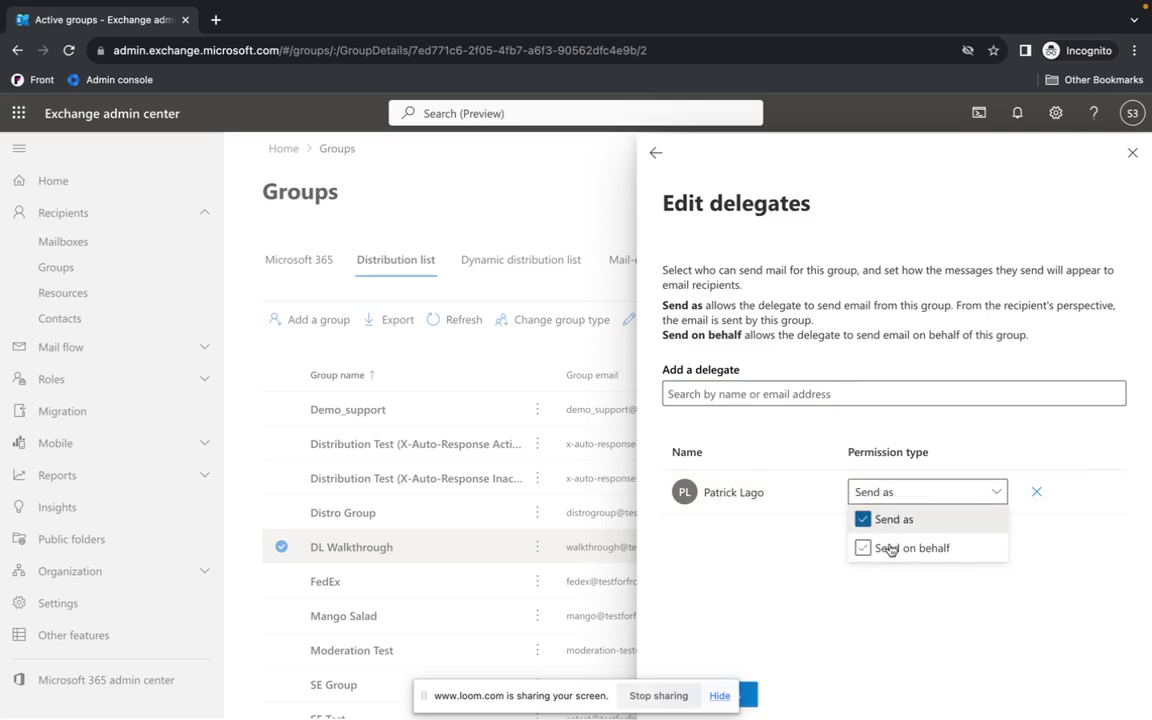
pyautogui.click(887, 547)
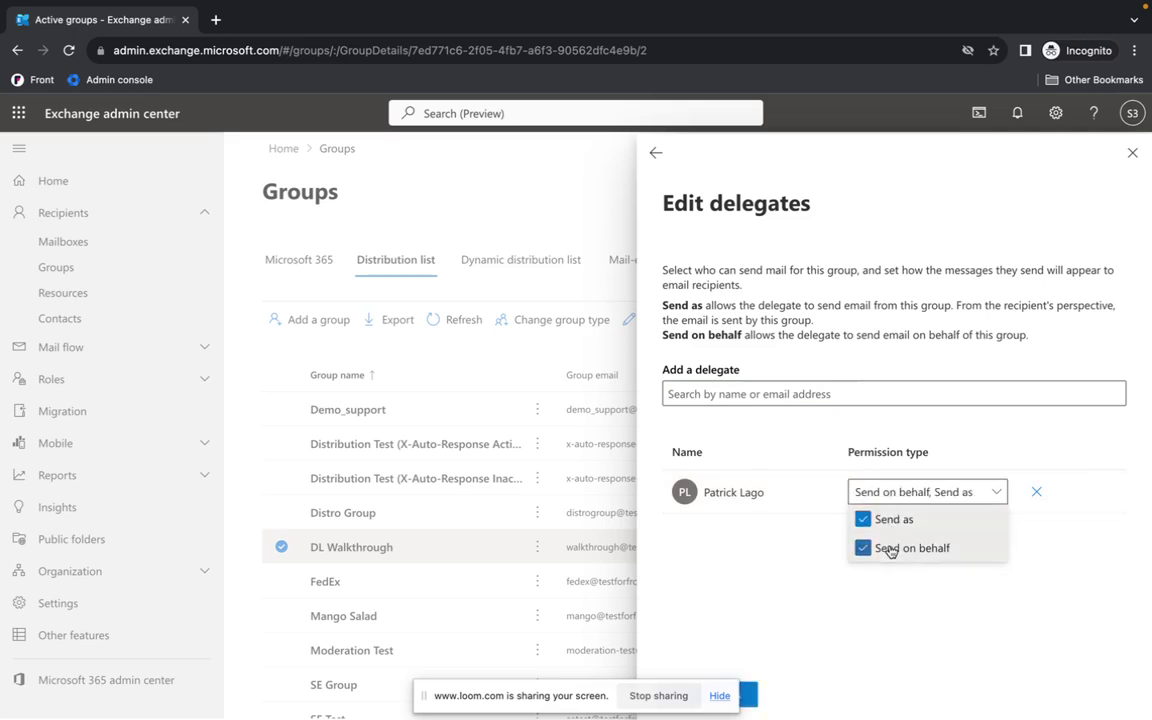
pyautogui.click(747, 698)
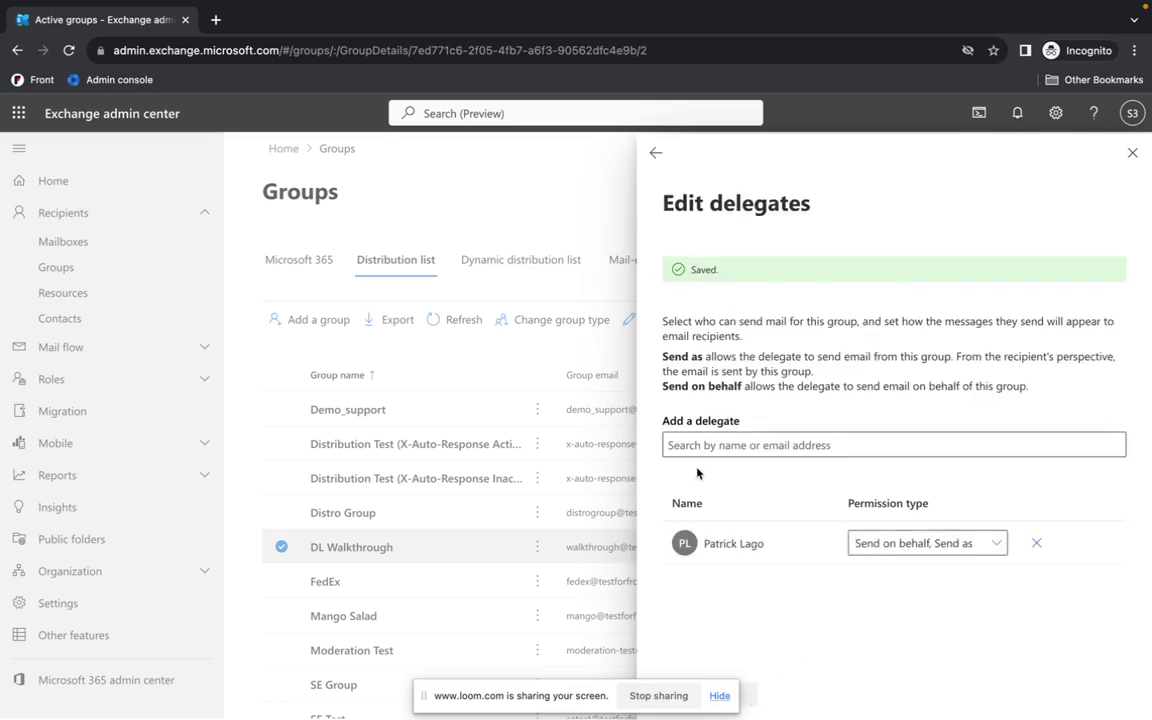
pyautogui.click(1131, 153)
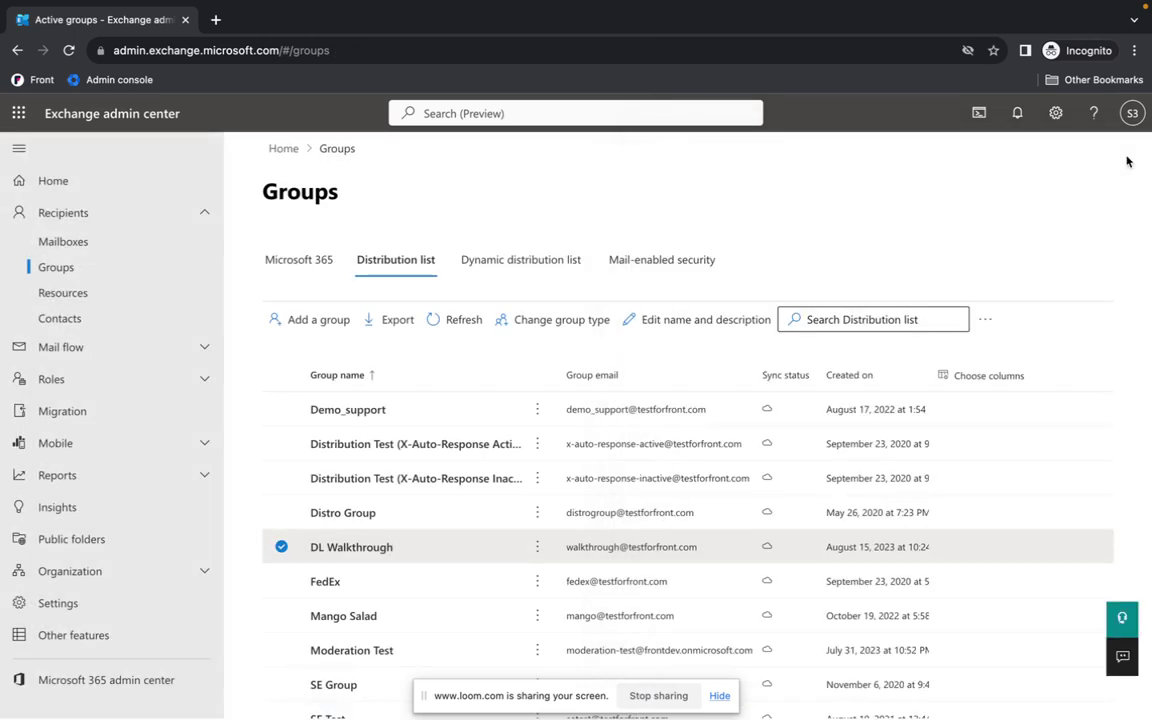
# Enter the delegate's Office 365 email address as the custom SMTP login.
pyautogui.hotkey('ctrl', 'Left')
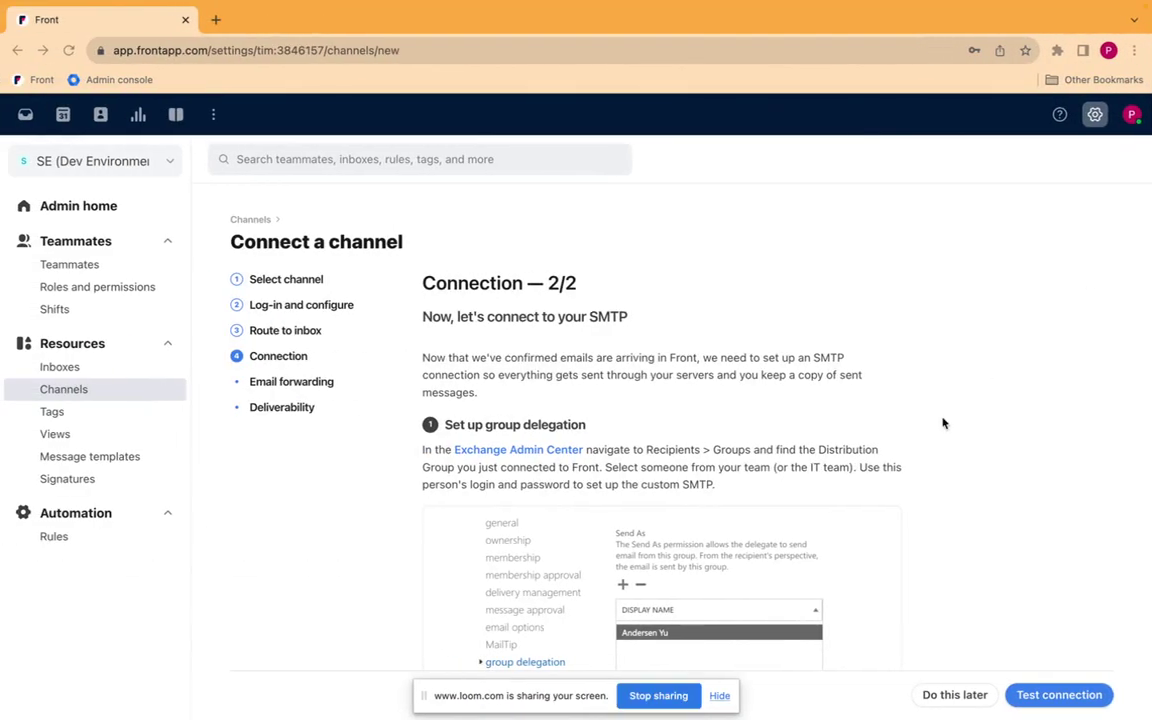
pyautogui.scroll(-2, 942, 423)
pyautogui.scroll(-3, 942, 423)
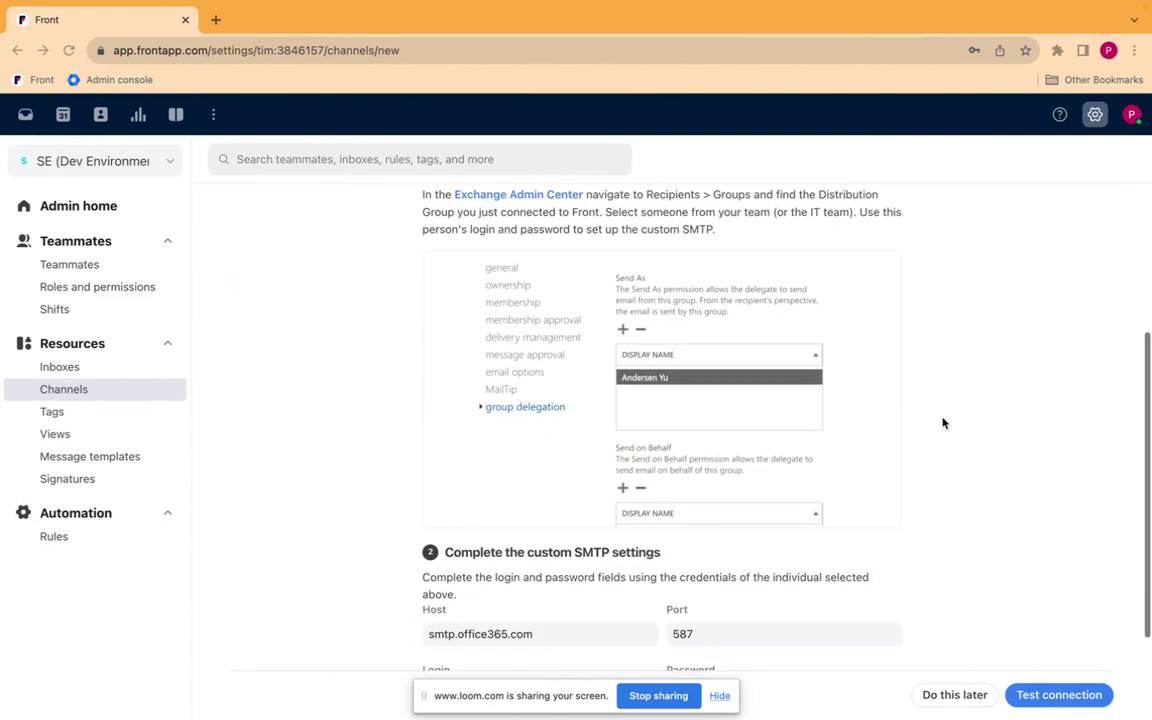
pyautogui.scroll(-2, 942, 423)
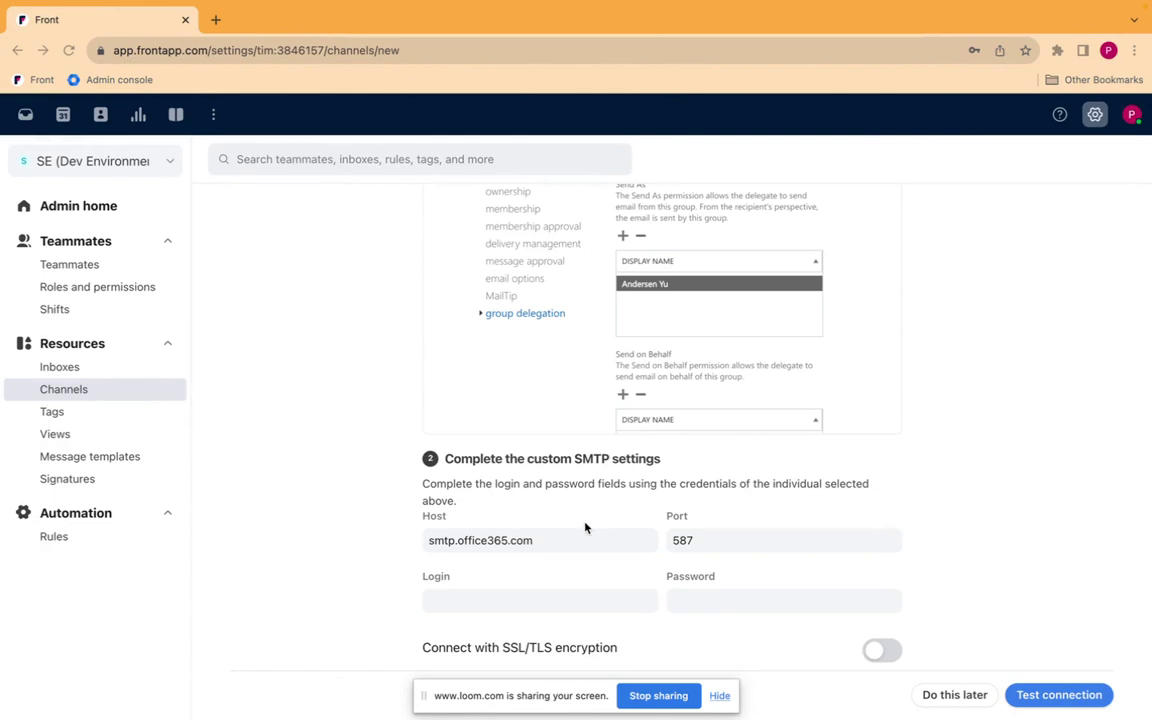
pyautogui.scroll(-1, 586, 527)
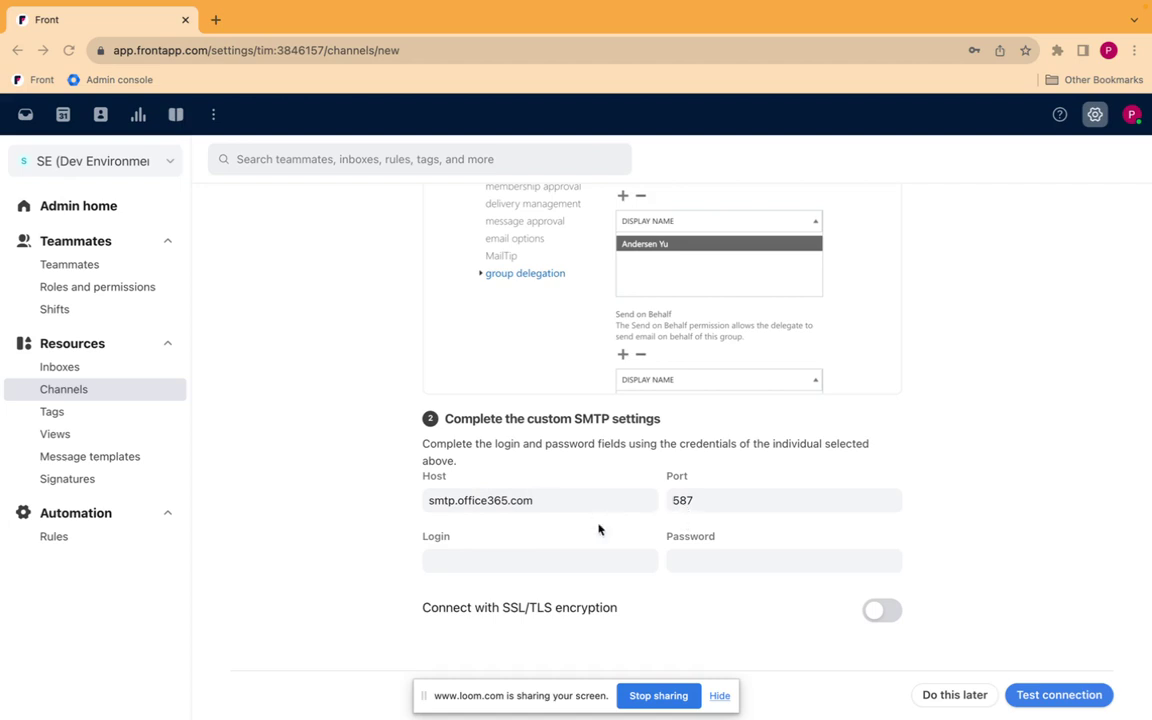
pyautogui.click(461, 559)
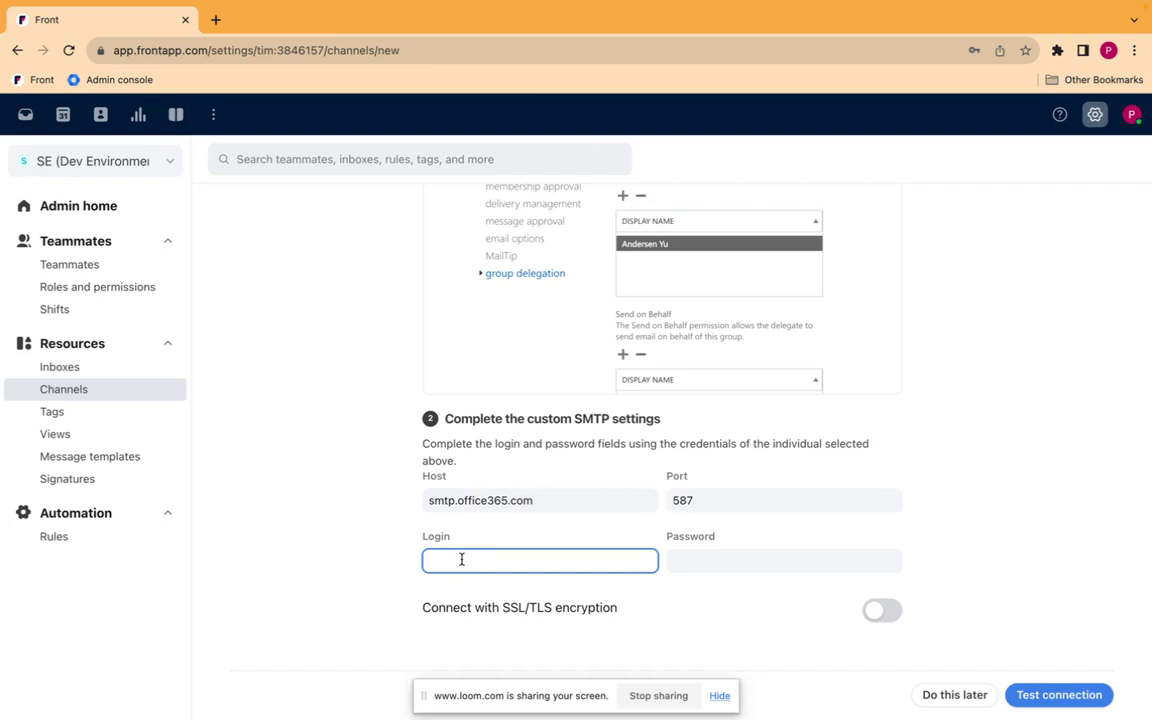
pyautogui.hotkey('ctrl', 'Up')
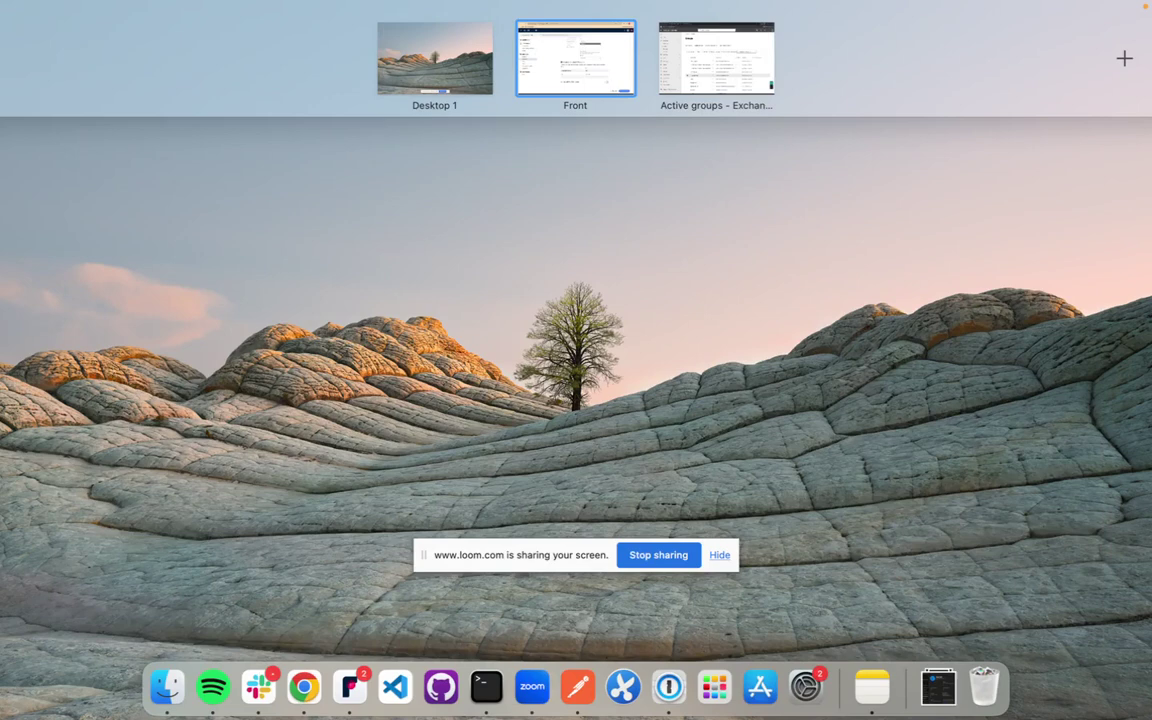
pyautogui.press('Escape')
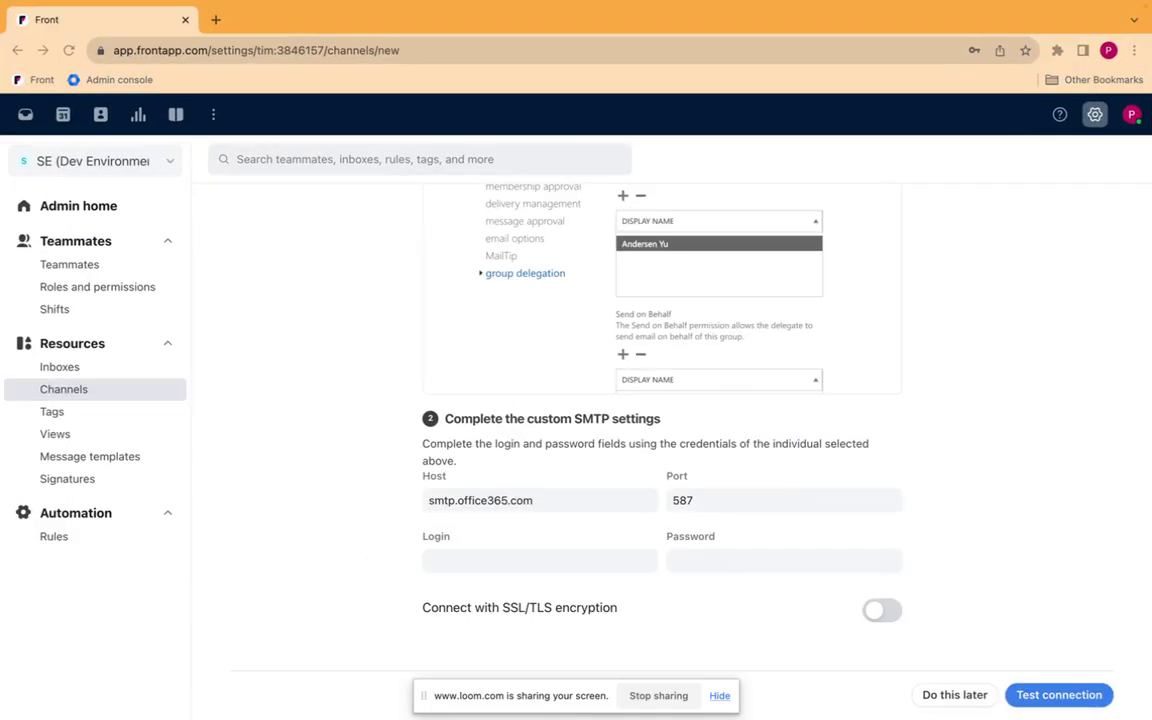
pyautogui.click(530, 560)
pyautogui.press('super+v')
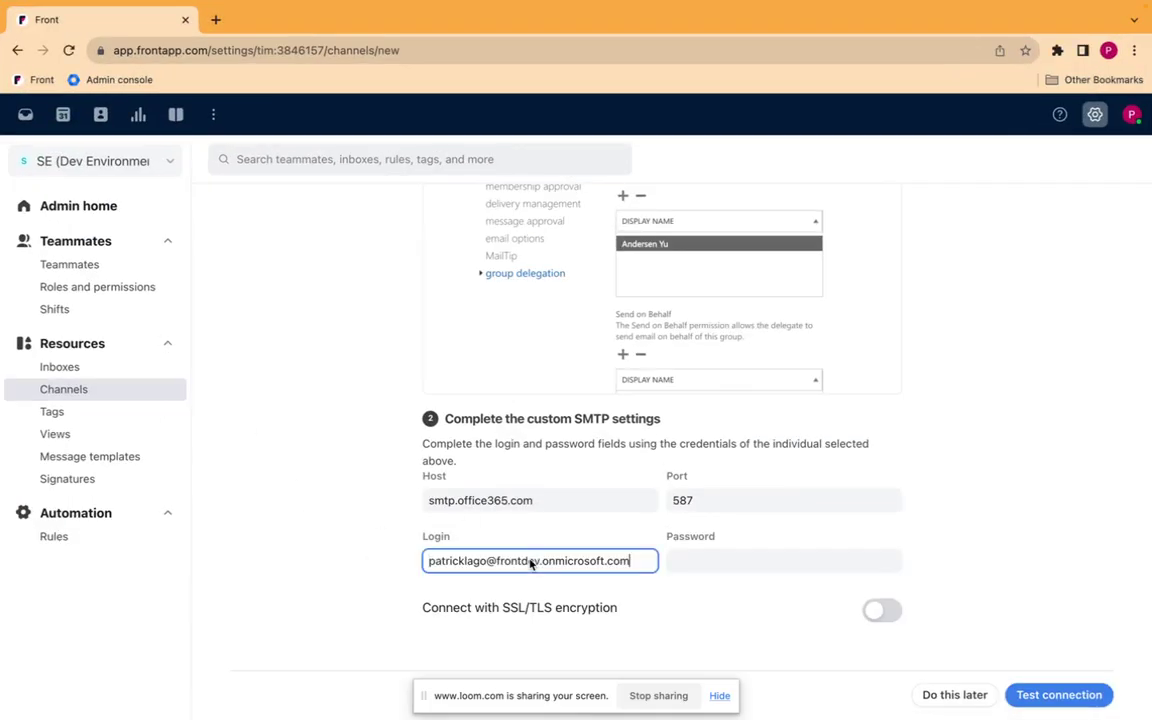
# Enter the delegate's password in the SMTP password field, keeping smtp.office365.com on port 587.
pyautogui.press('super+Tab')
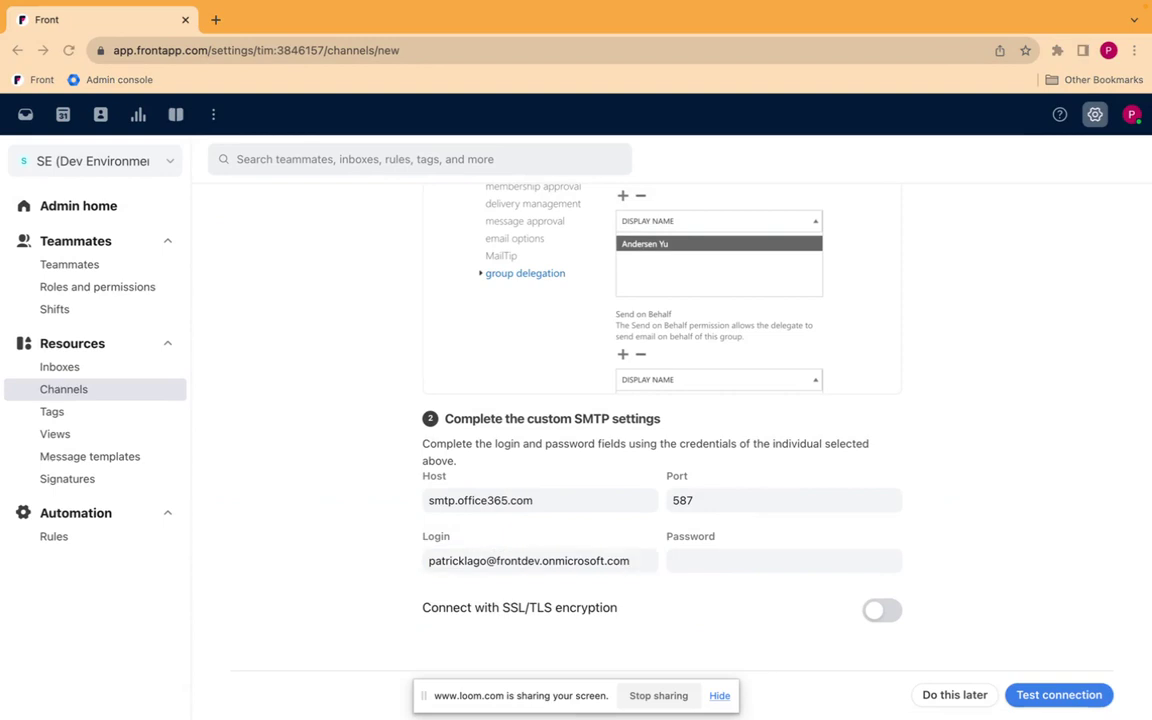
pyautogui.press('super+Tab')
pyautogui.click(704, 558)
pyautogui.press('super+v')
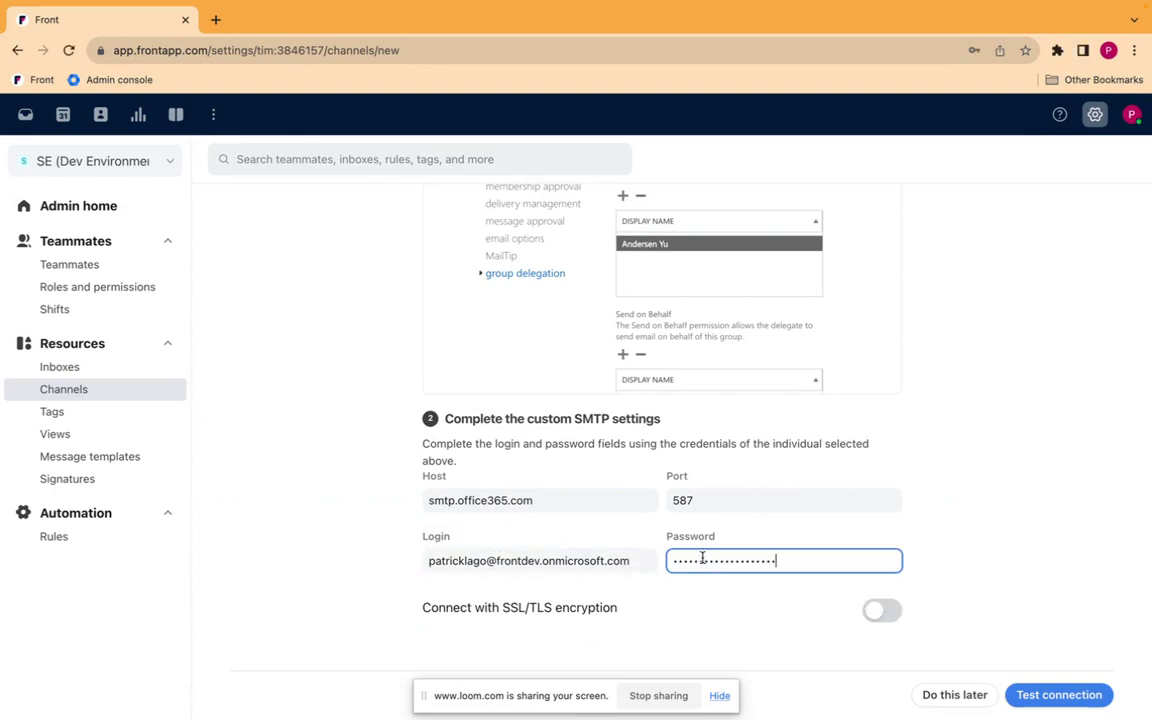
pyautogui.click(998, 555)
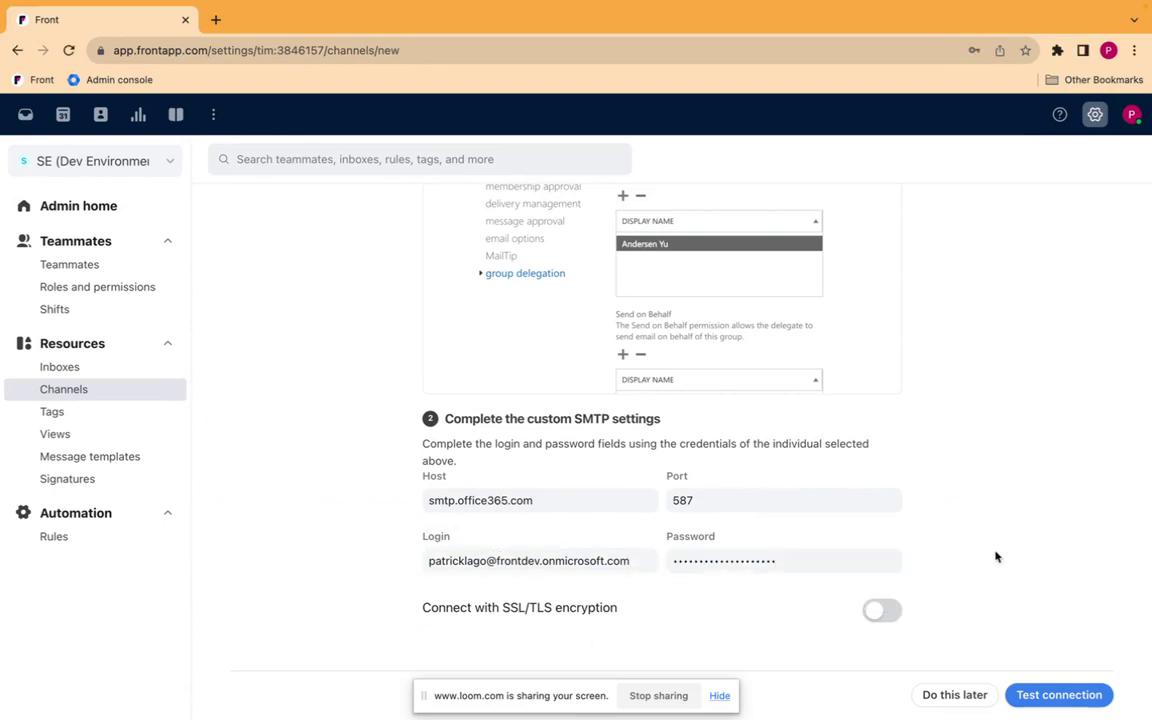
# Test the SMTP connection to finish the channel setup, dismissing the browser's save-password prompt.
pyautogui.click(1045, 698)
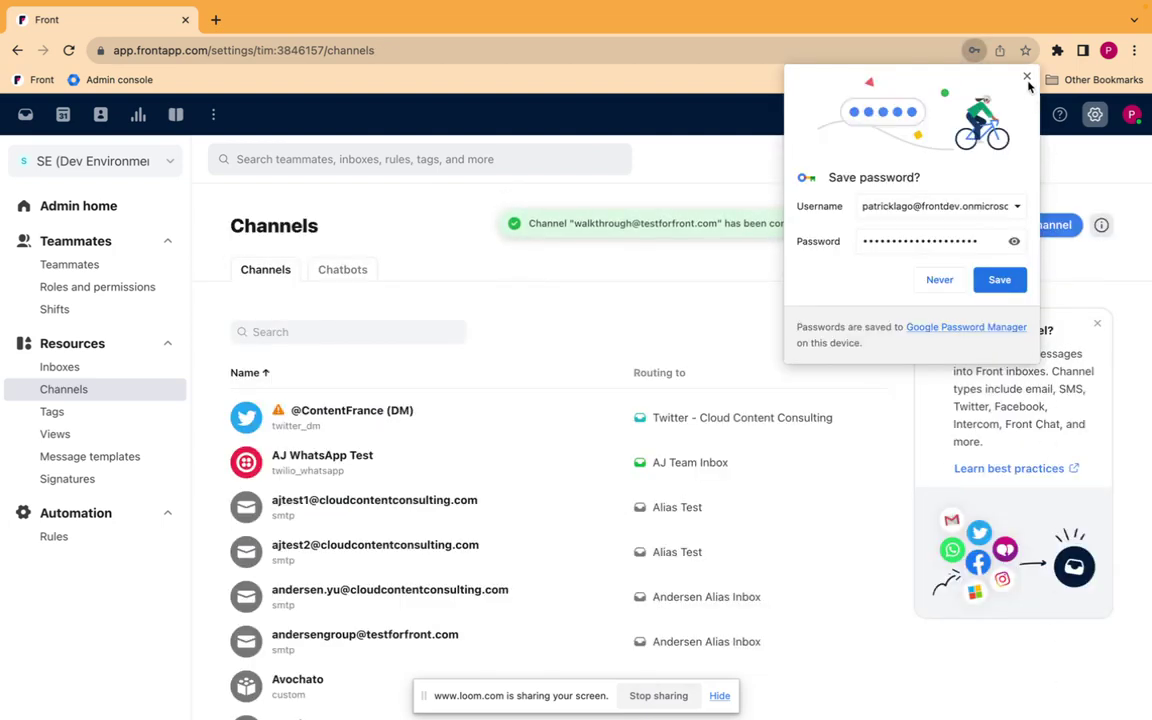
pyautogui.click(1027, 78)
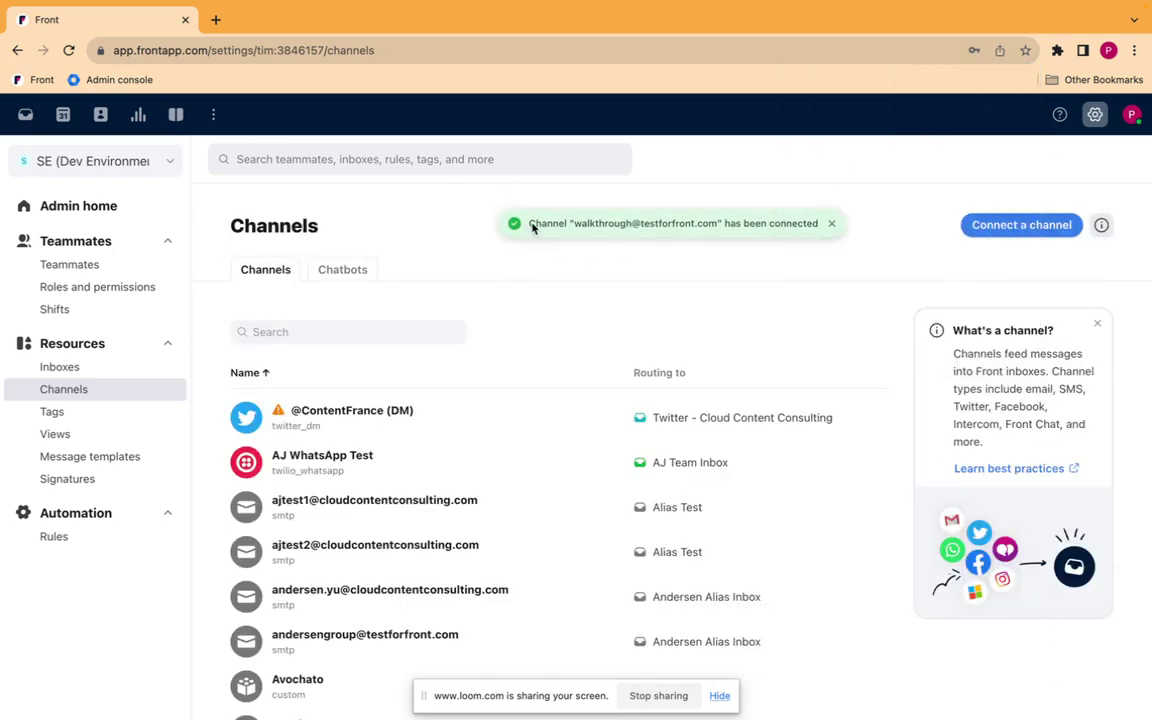